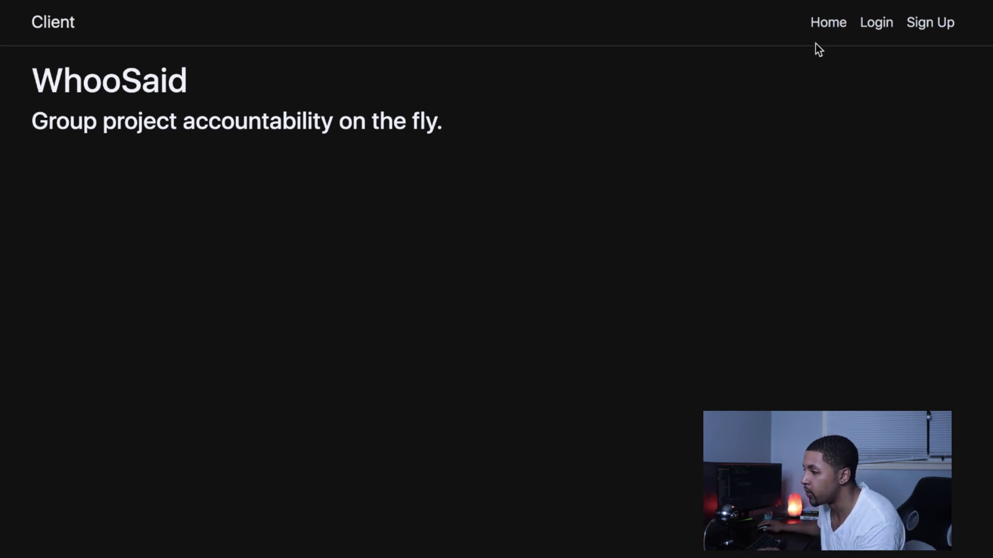
Step: Check the Sign Up and Student Login pages, return to Teacher Login, and open Inspect
left_click(883, 27)
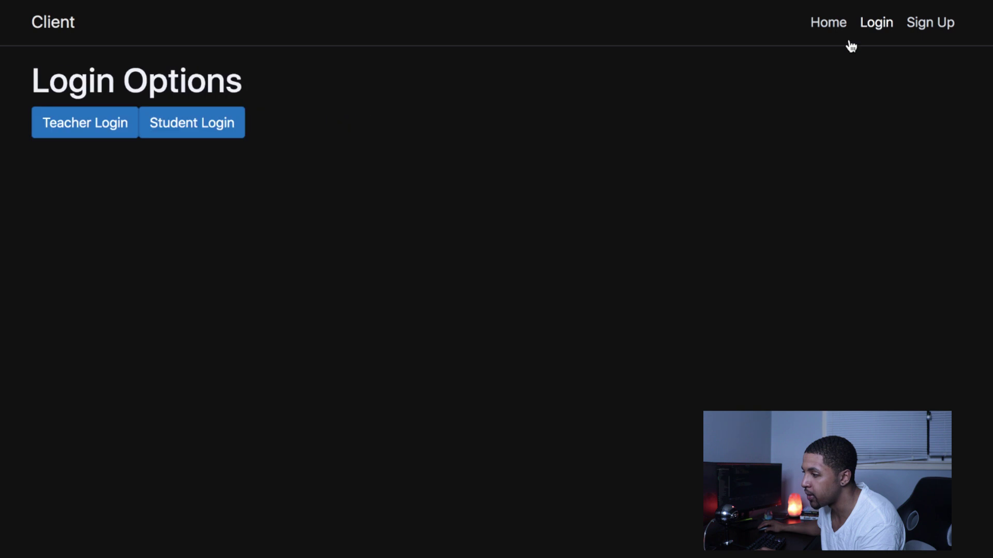
left_click(926, 27)
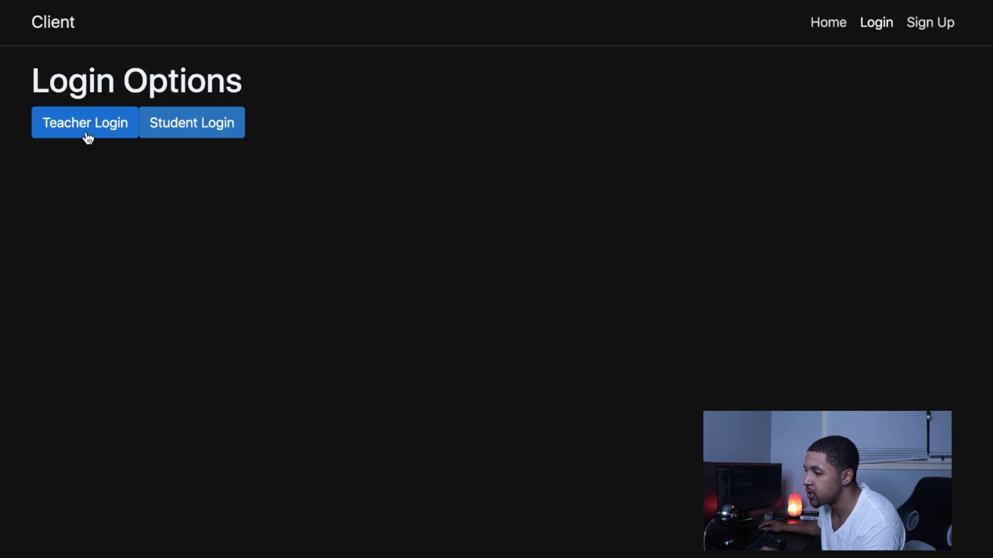
left_click(100, 131)
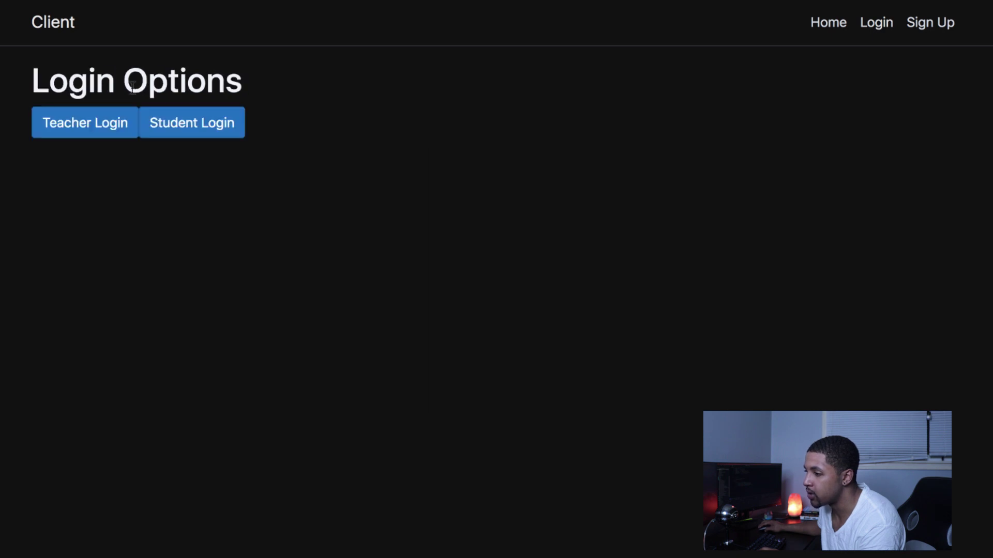
left_click(168, 114)
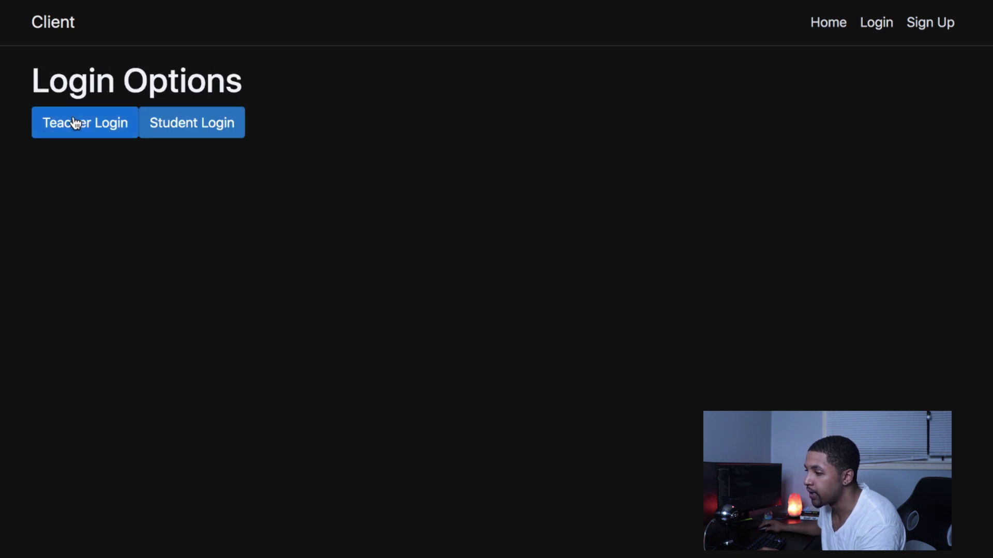
left_click(74, 125)
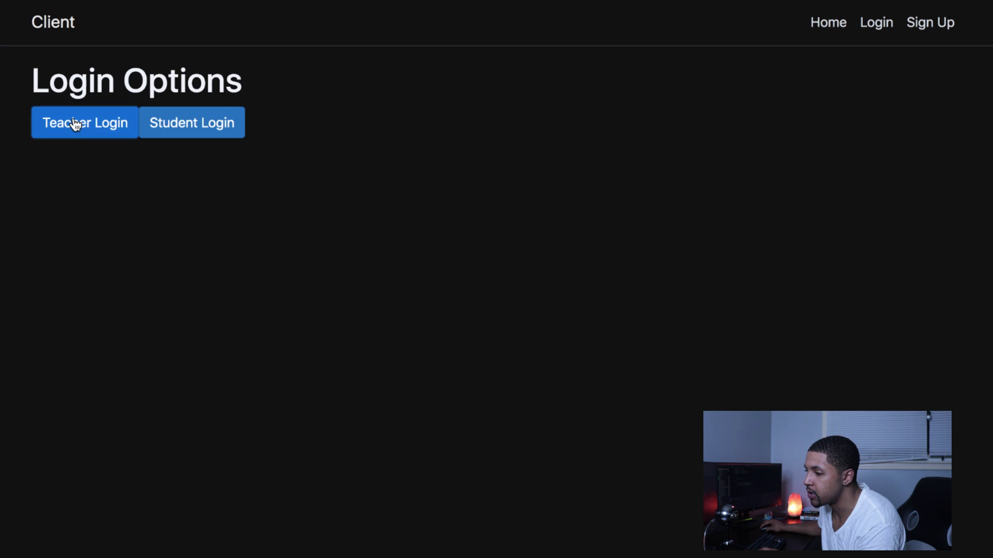
right_click(89, 201)
left_click(179, 402)
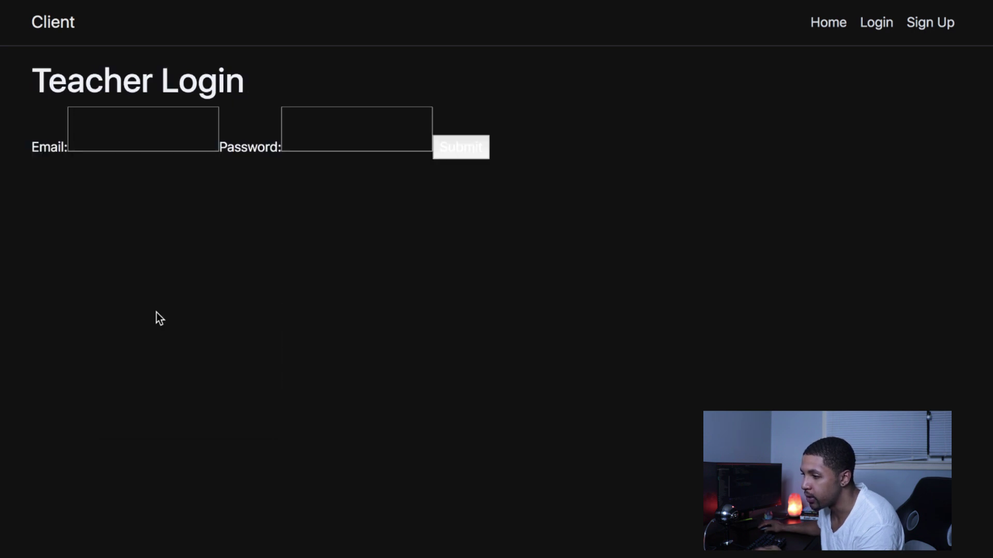
Step: Submit the teacher's email and password, widen the console to read the response, then close DevTools
left_click(576, 135)
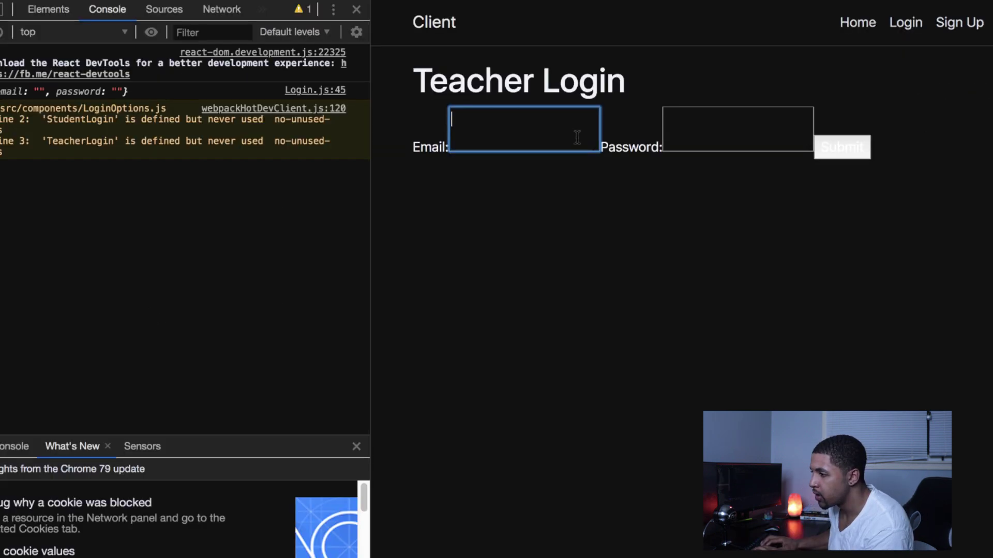
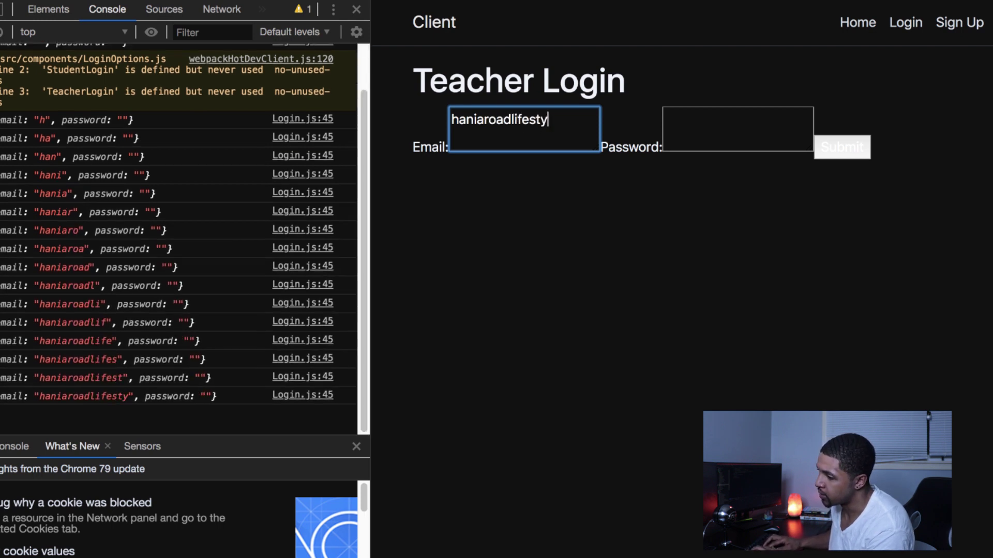
key("Tab")
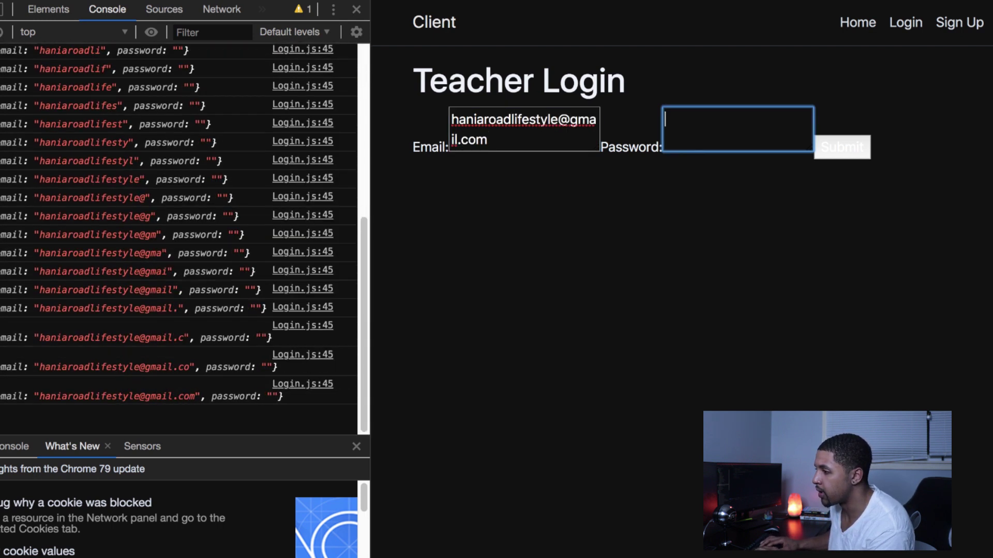
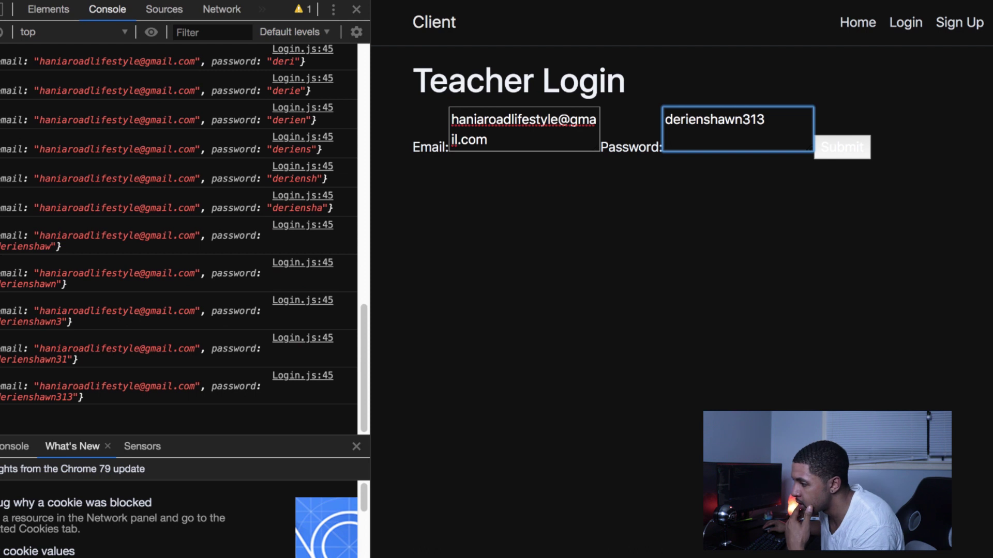
left_click(848, 154)
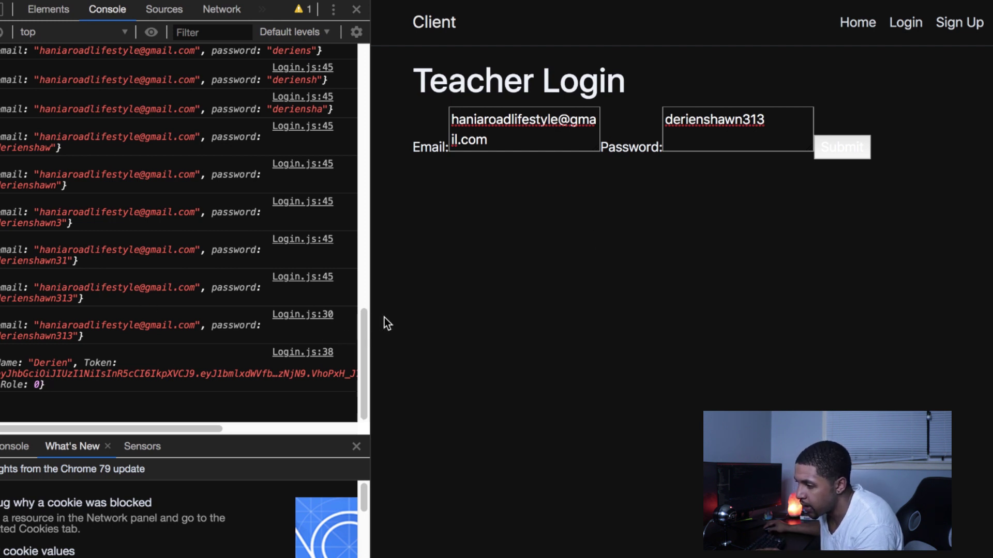
left_click_drag(370, 308, 478, 305)
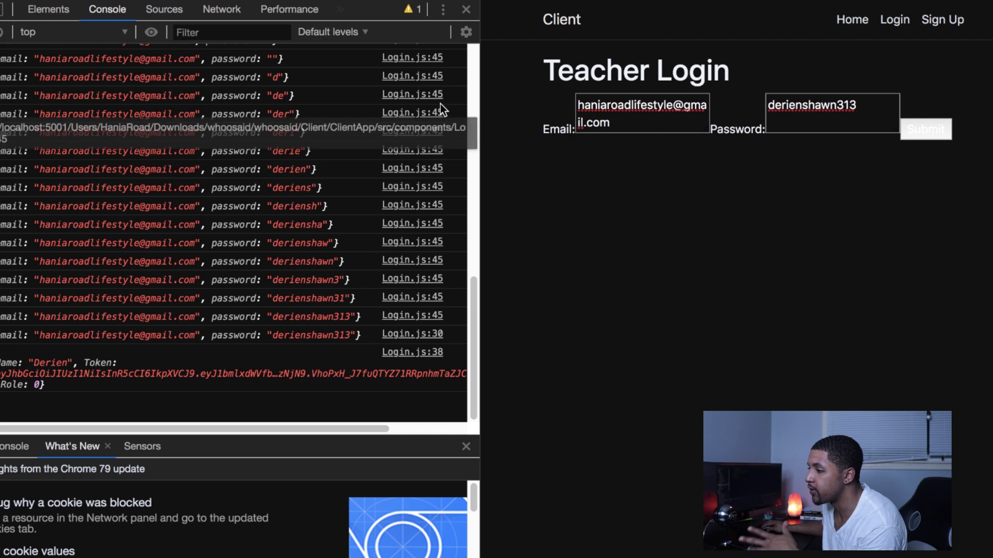
left_click(468, 11)
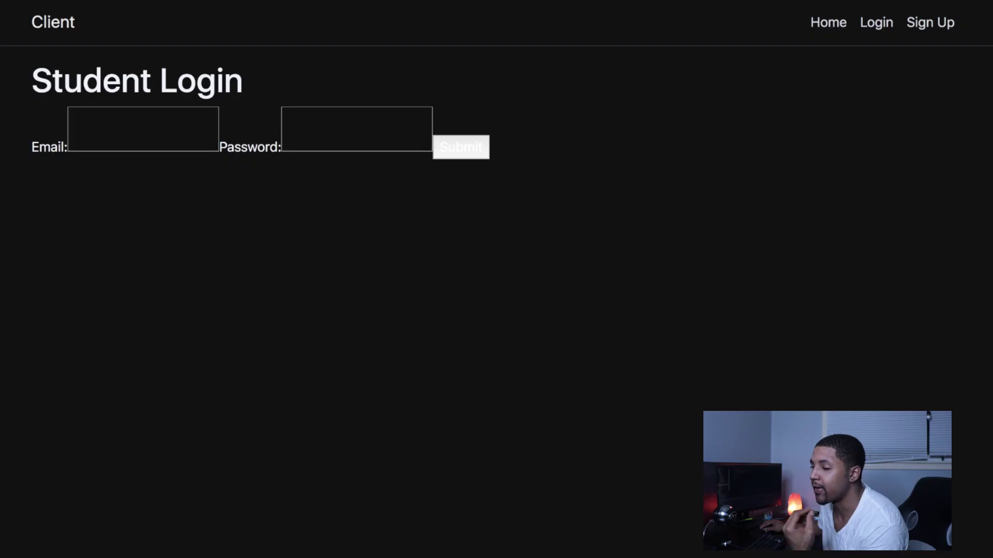
Step: Go back twice from the login pages to the client home page
key("alt+Left")
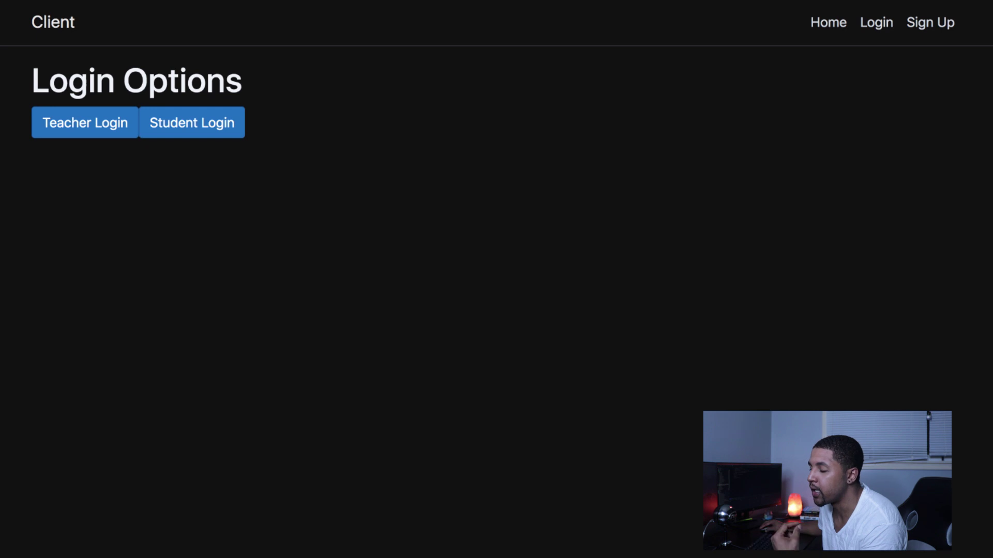
key("alt+Left")
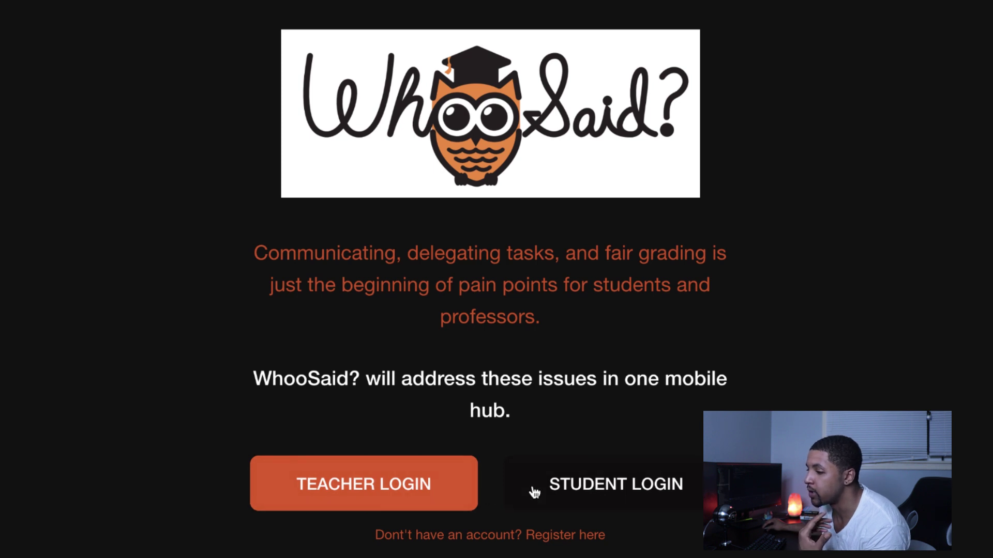
Step: Open the WhooSaid teacher Log in page and scroll through it
left_click(397, 489)
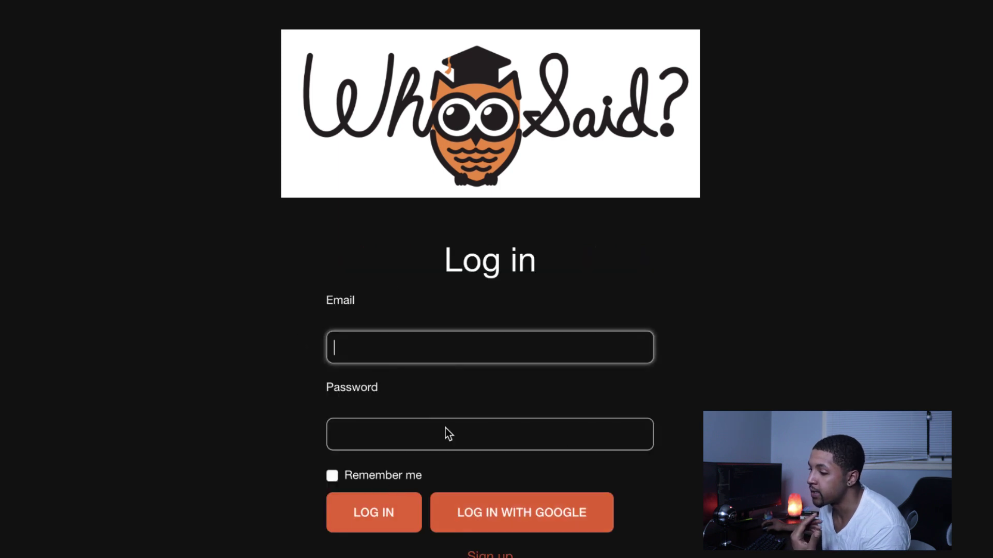
scroll(603, 519, "down", 5)
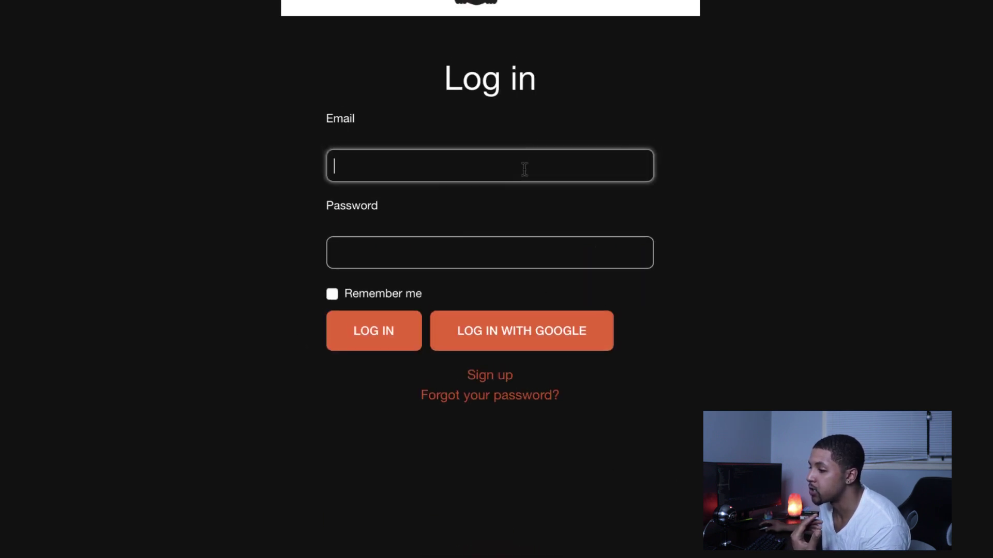
scroll(334, 189, "up", 4)
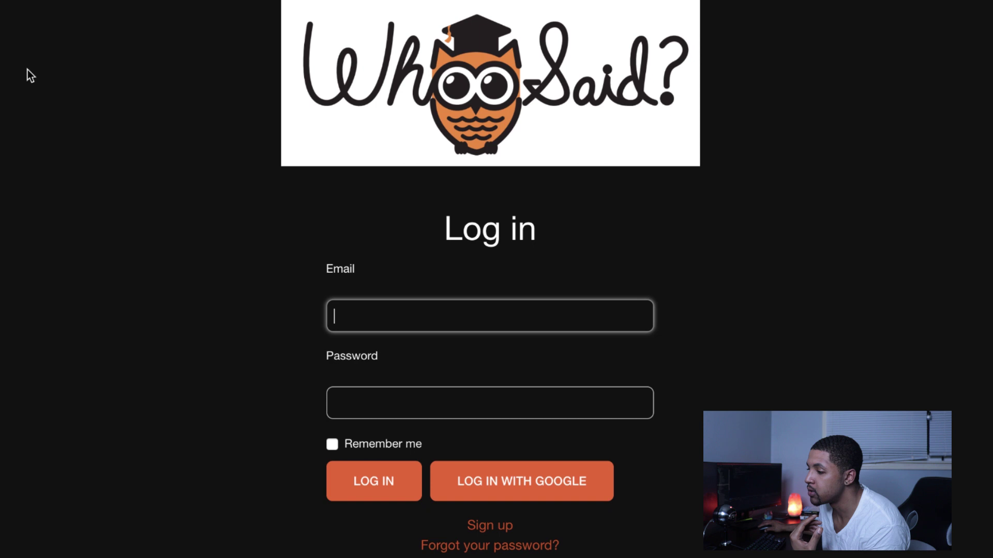
Step: Return to the landing page, then open and scroll through the student Log in page
key("super+bracketleft")
scroll(560, 316, "up", 3)
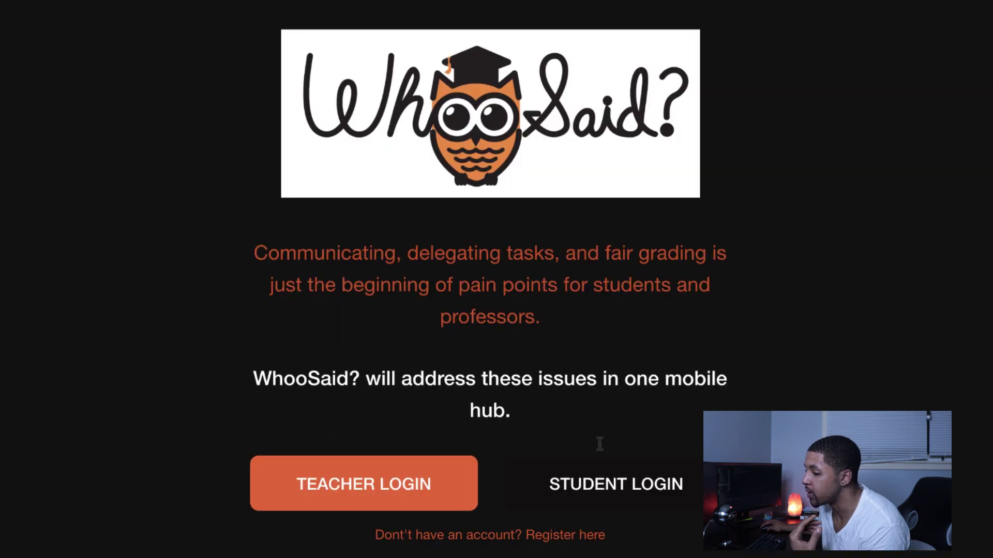
left_click(627, 491)
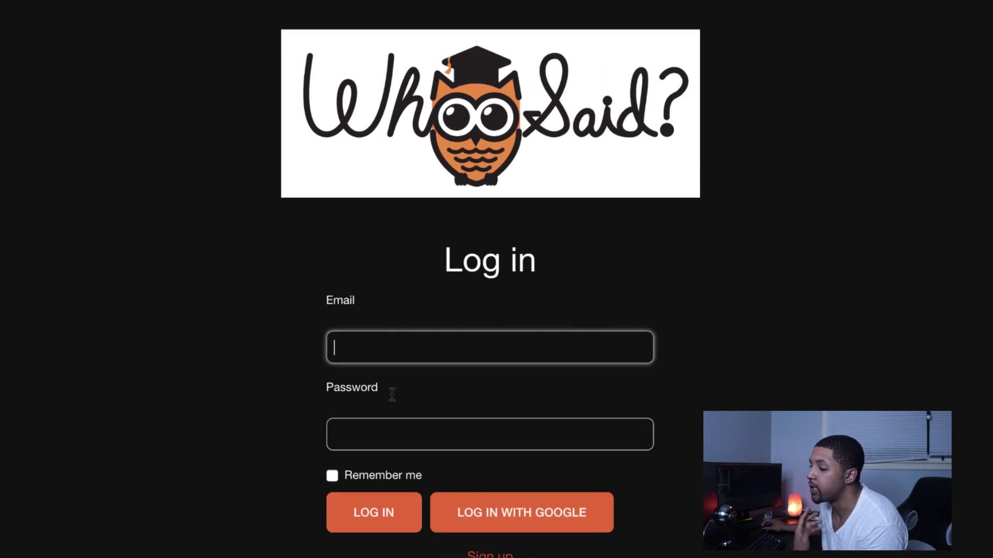
scroll(392, 395, "down", 3)
scroll(391, 397, "up", 3)
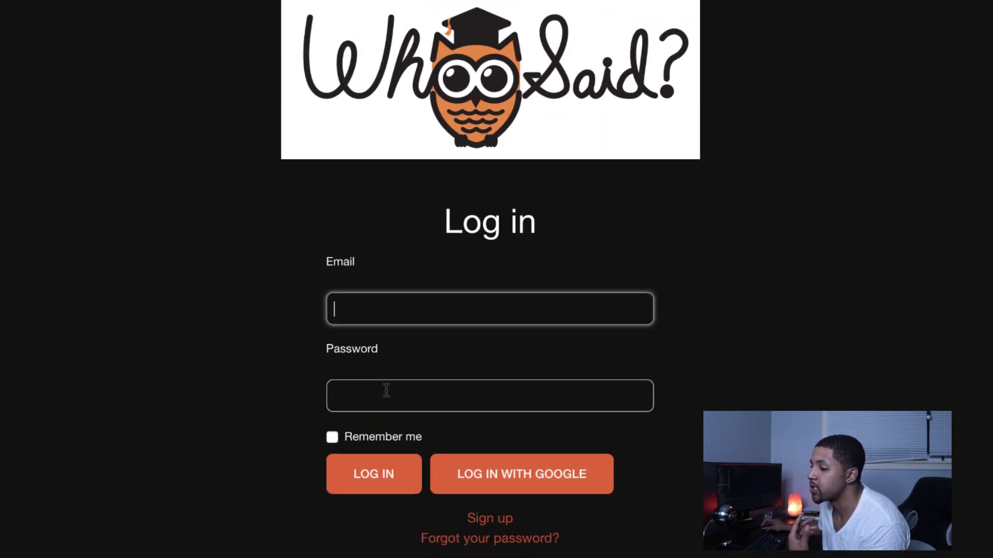
scroll(388, 396, "down", 1)
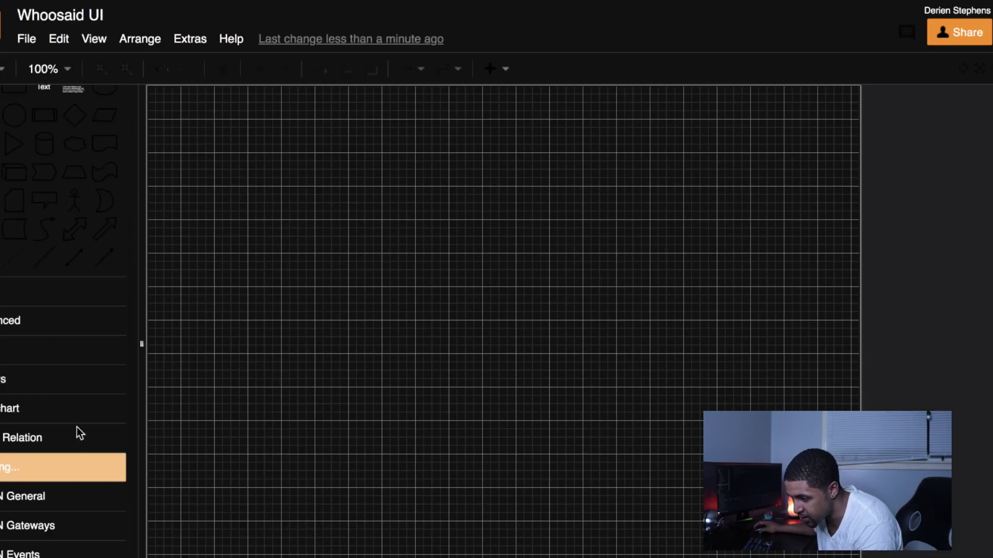
Step: Insert a UML class shape, widen it to 300 and move it up-left
scroll(79, 441, "down", 5)
left_click(44, 220)
left_click_drag(406, 259, 492, 279)
left_click_drag(322, 207, 303, 217)
double_click(348, 228)
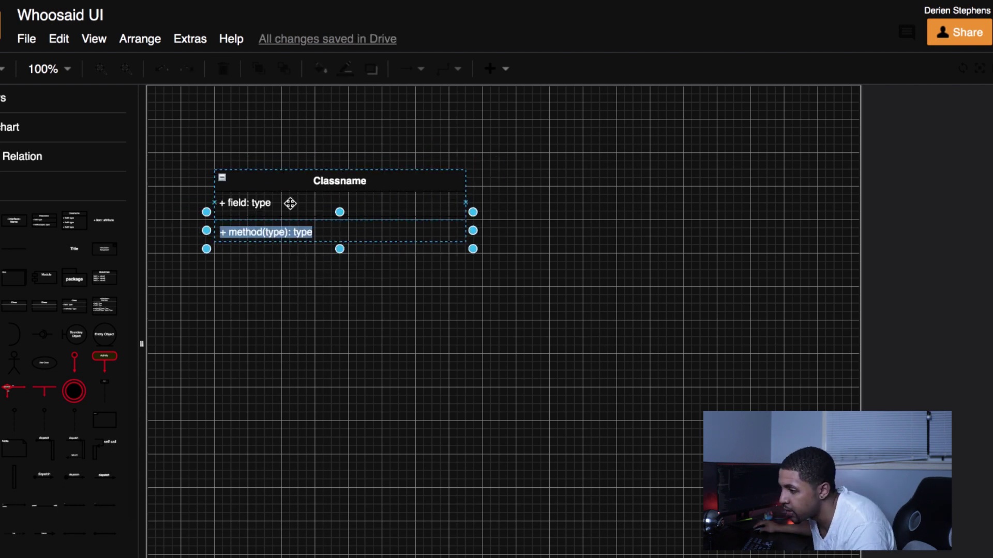
left_click(139, 39)
left_click(460, 91)
left_click(93, 39)
left_click(536, 162)
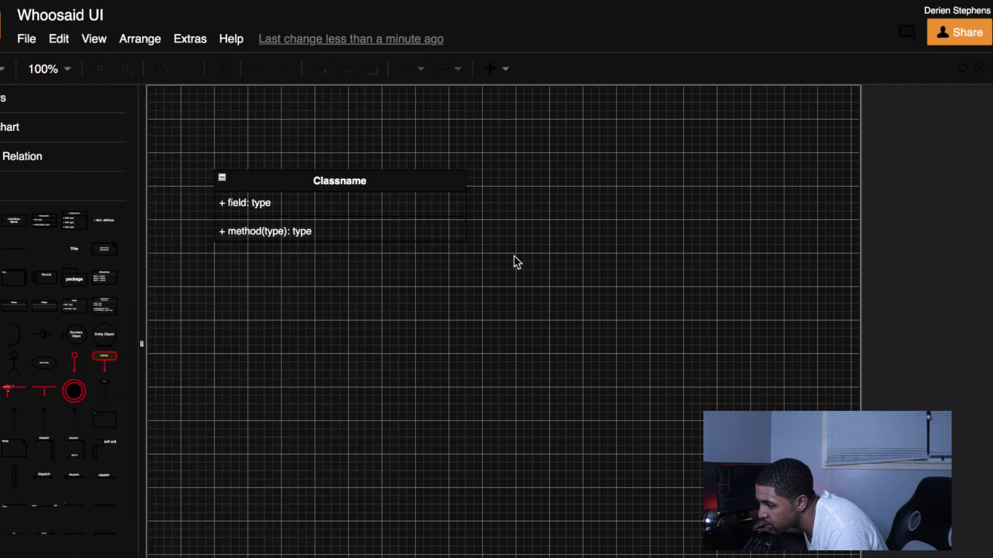
Step: Give the class a new line colour and a cyan fill
key("ctrl+a")
left_click(321, 68)
left_click(423, 343)
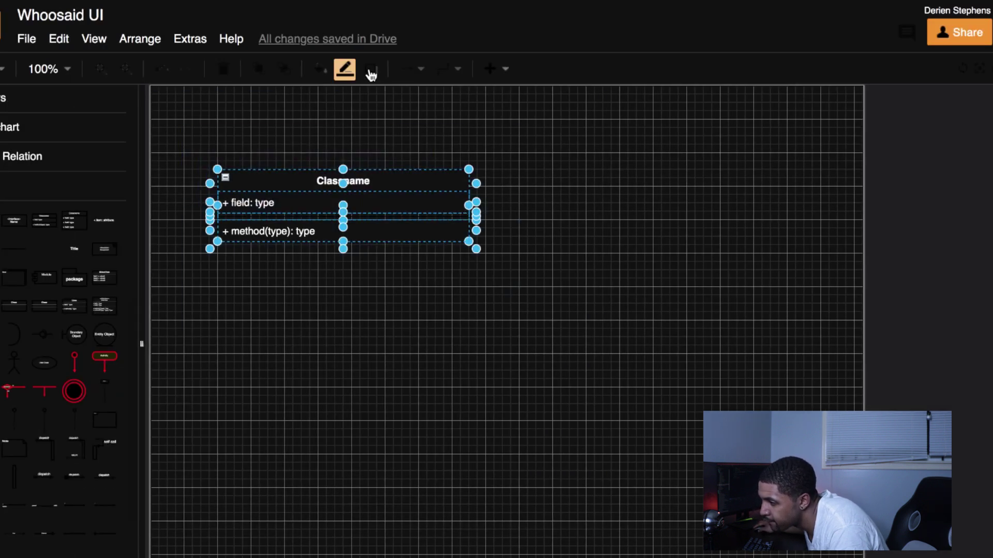
left_click(350, 75)
left_click(572, 451)
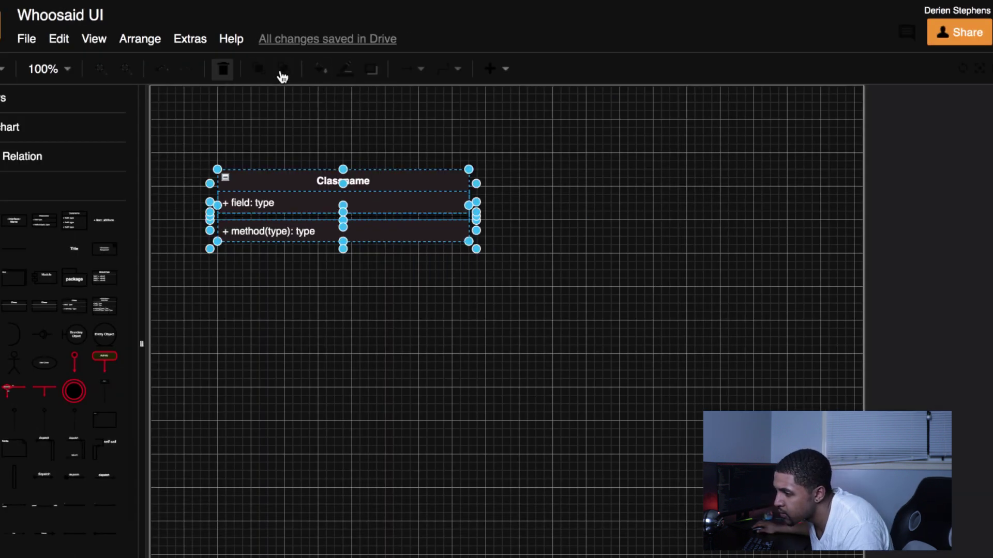
left_click(321, 69)
left_click(418, 108)
left_click(561, 452)
left_click_drag(548, 288, 177, 144)
left_click_drag(512, 301, 103, 57)
left_click(321, 68)
left_click(444, 106)
left_click(560, 452)
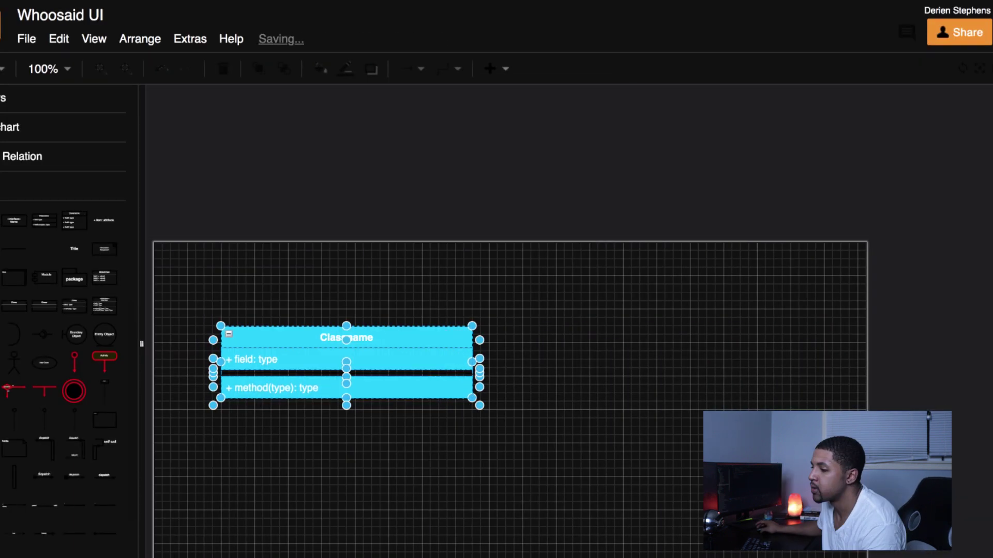
Step: Title the class 'Teacher Dashoard' and clear its placeholder rows
key("Return")
type("Teacher Dashoard")
key("Escape")
left_click(307, 192)
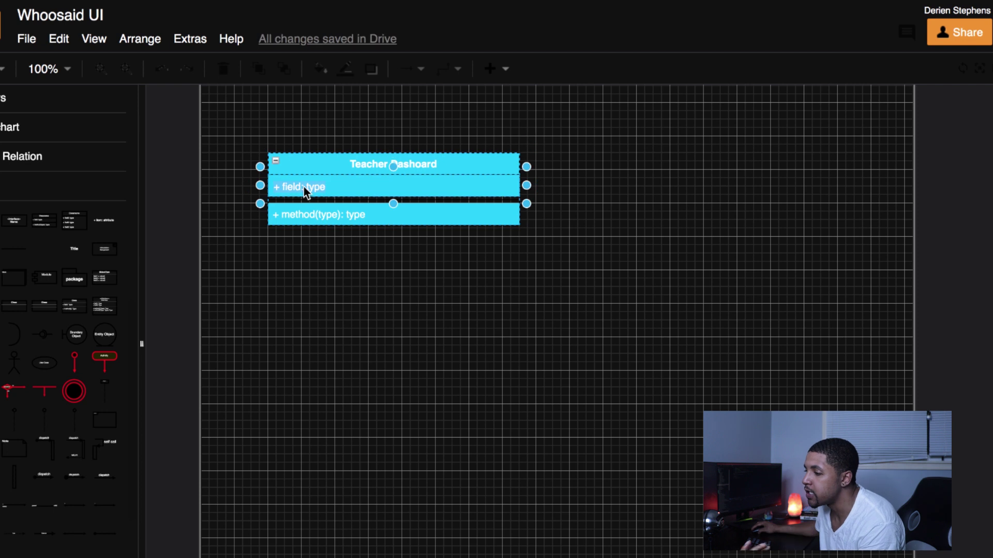
key("Delete")
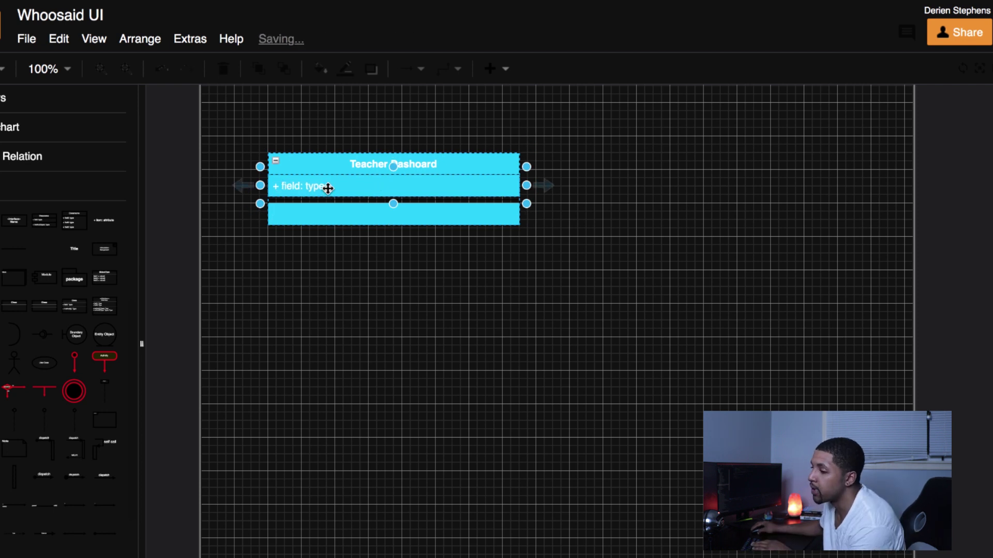
key("Delete")
left_click(607, 282)
Step: Copy the class to the right as 'Student Dashboard' and arrange both dashboards
left_click_drag(365, 188, 682, 203)
key("Return")
type("Student")
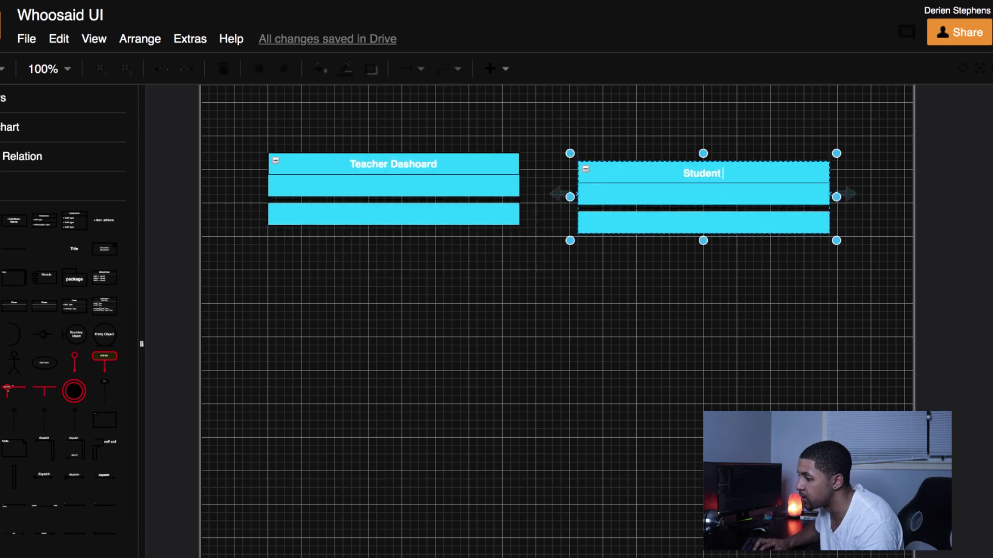
type(" Dashboard")
left_click(665, 312)
left_click_drag(246, 188, 527, 333)
left_click(776, 251)
left_click_drag(775, 250, 812, 311)
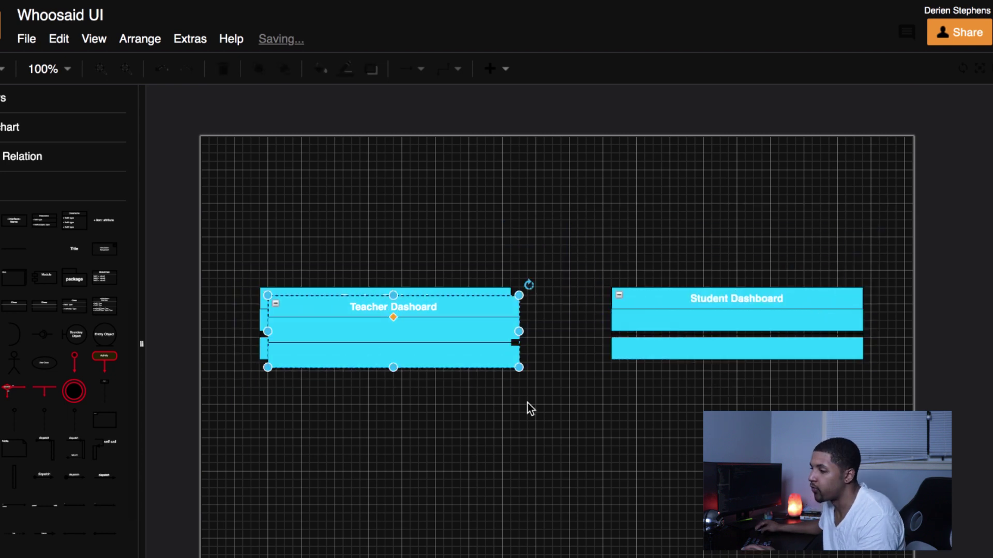
Step: Add a 'Login' copy at the top with Email and Password rows, nudging boxes into place
left_click_drag(393, 336, 545, 211)
type("Login")
left_click(447, 204)
type("Email")
left_click(447, 231)
type("Password")
left_click_drag(385, 298, 368, 299)
left_click_drag(558, 172, 558, 165)
Step: Show the Arrows library and add an arrow shape to the canvas
left_click(11, 98)
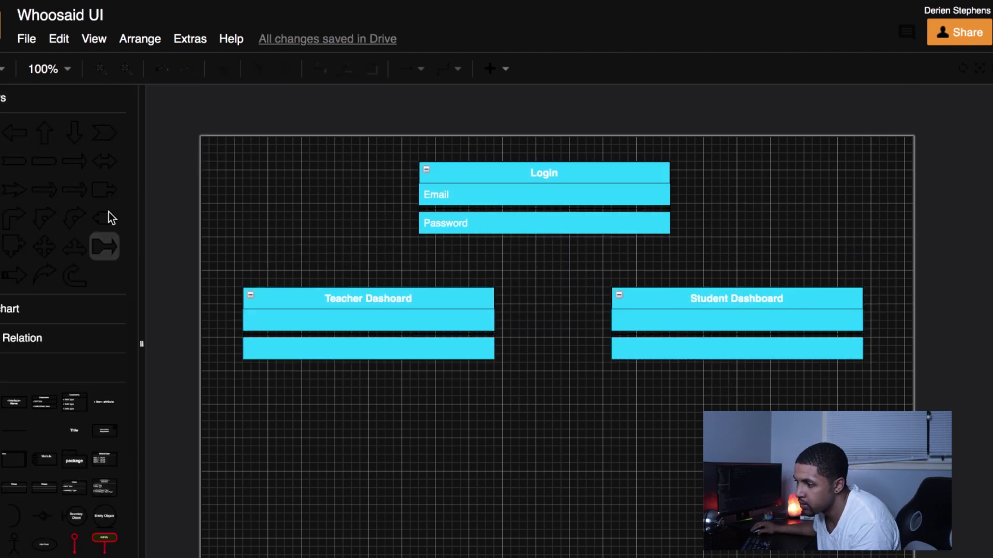
left_click(94, 39)
left_click(25, 40)
left_click(59, 38)
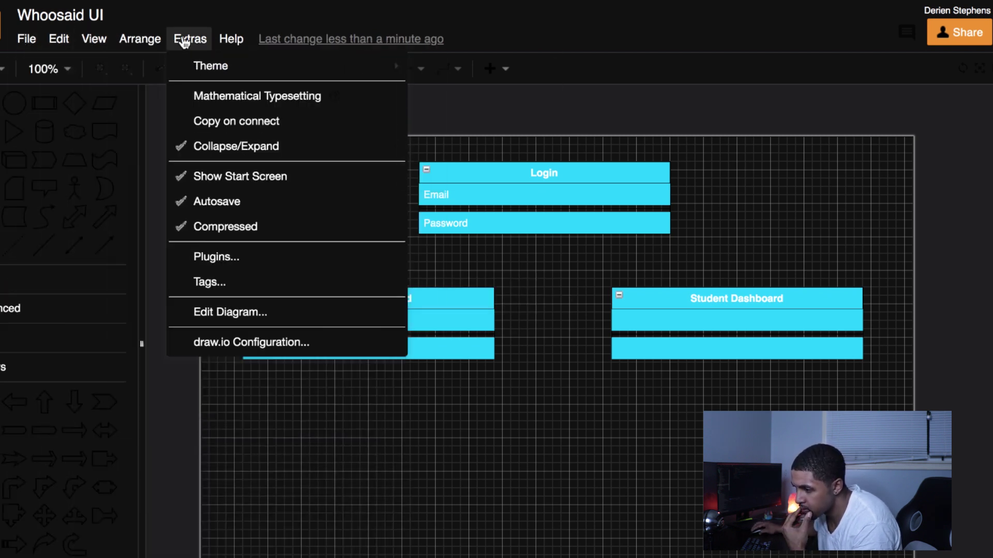
left_click(184, 38)
scroll(67, 336, "down", 2)
left_click(74, 376)
Step: Rotate and shorten the arrow to point from Login down to Teacher Dashboard, realigning the dashboards
left_click_drag(489, 278, 511, 444)
key("ctrl+r")
left_click_drag(519, 485, 518, 457)
left_click_drag(235, 259, 543, 372)
left_click_drag(368, 321, 368, 354)
left_click_drag(518, 429, 421, 268)
left_click_drag(443, 231, 454, 243)
left_click_drag(705, 307, 688, 332)
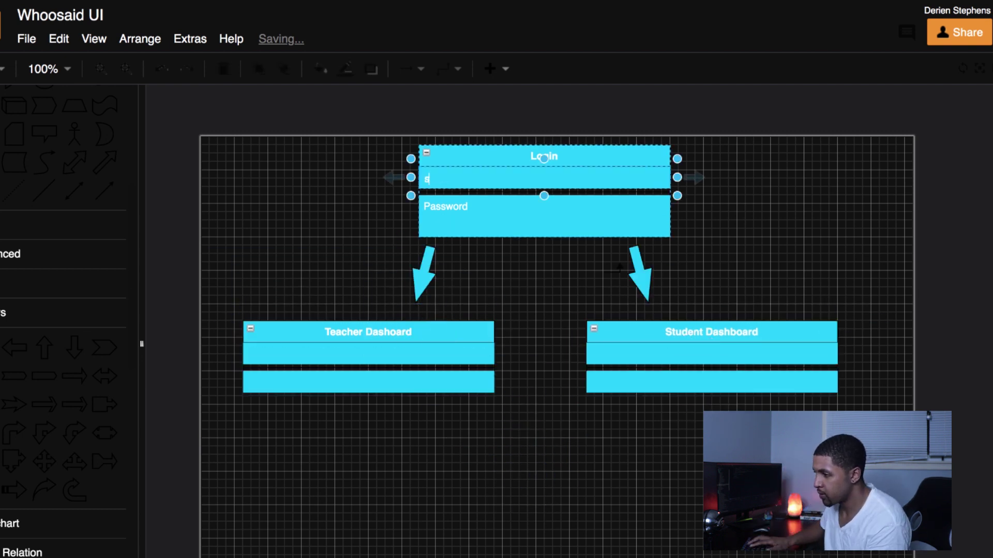
type("T")
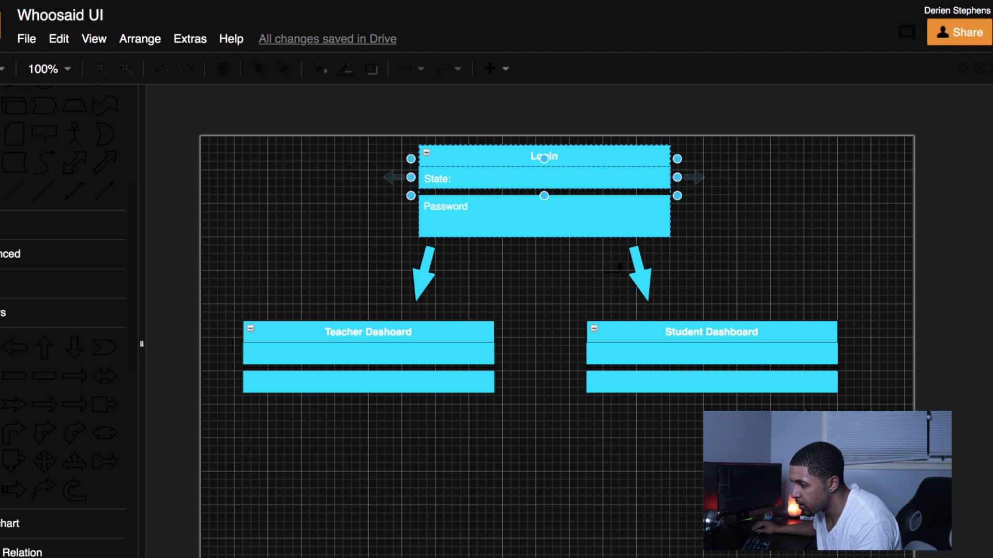
Step: Start relabelling Login's Password row with '-Email'
left_click(451, 212)
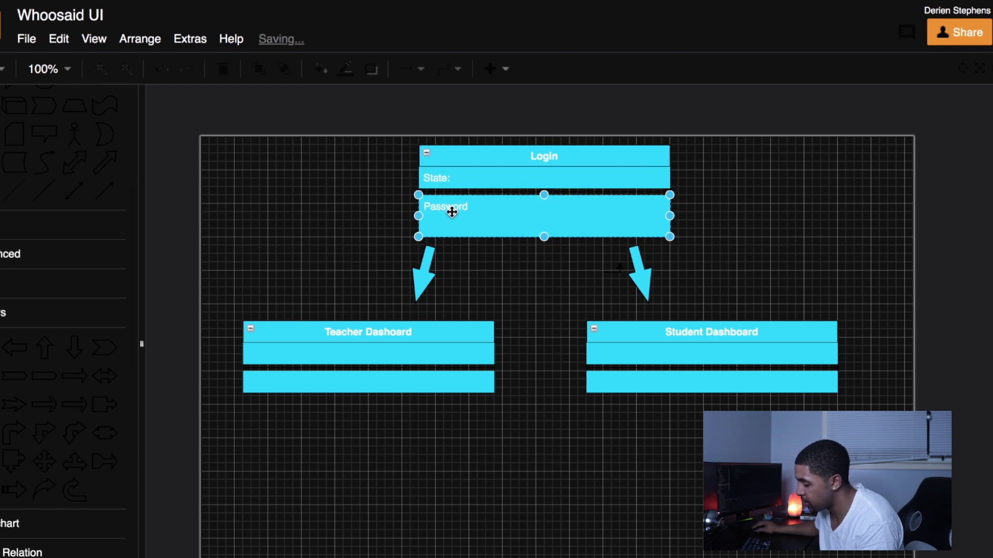
left_click(451, 212)
type("-E")
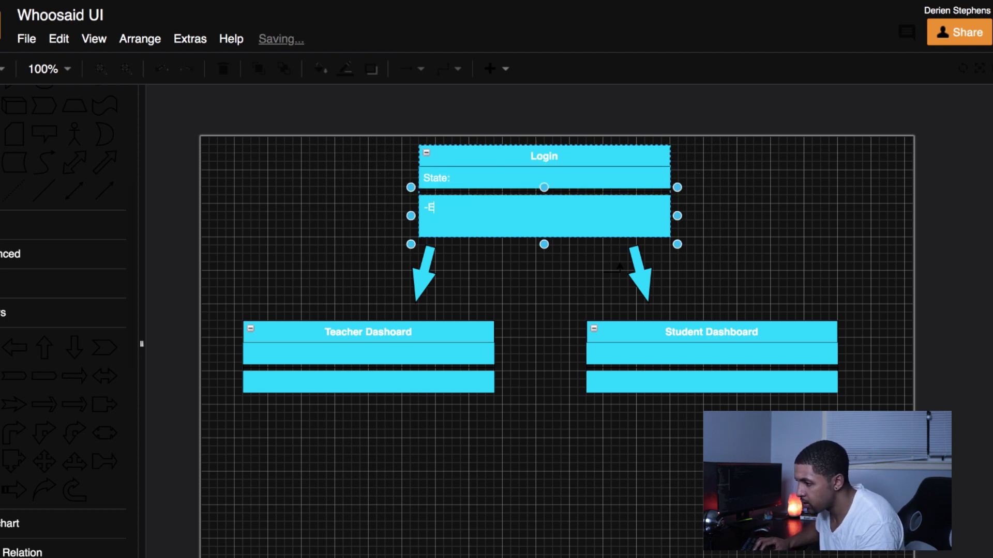
type("mail")
Step: Add a second dash line in Login's row and start 'State:' in Student Dashboard's first row
key("Return")
type("-Passw")
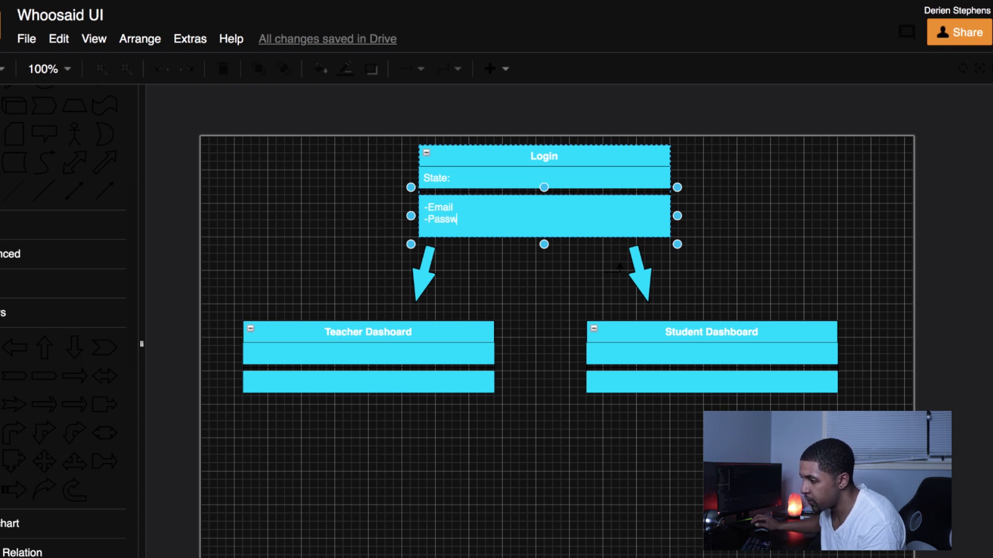
left_click(672, 353)
type("State:")
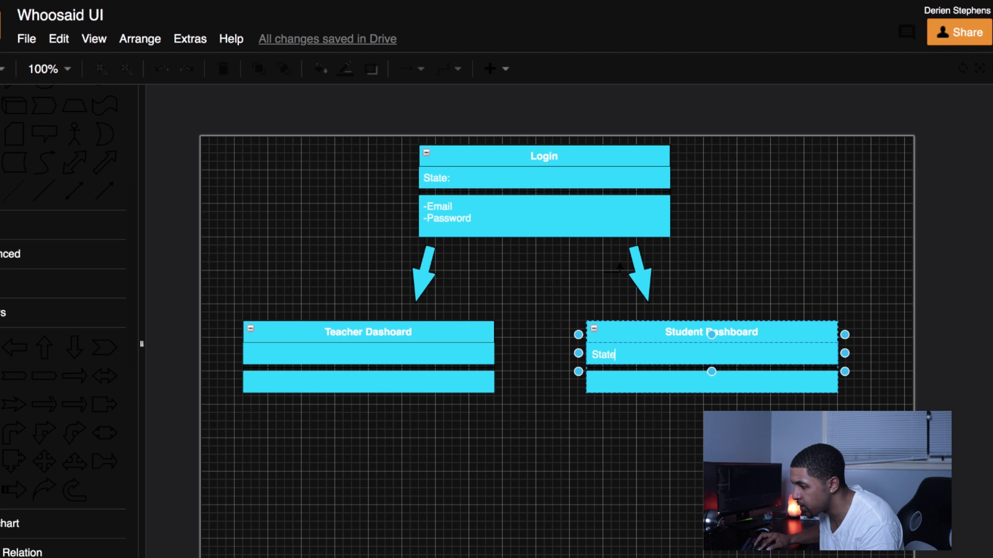
Step: Fix the Teacher Dashboard title and type 'State:' into its first row
left_click(331, 354)
type("St")
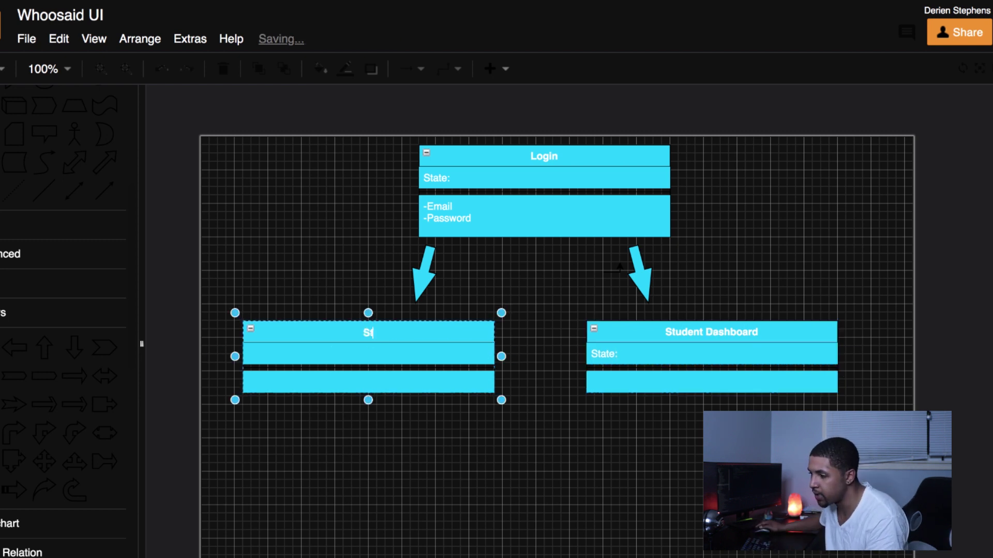
type("acher Dashboard")
left_click(326, 346)
left_click(324, 351)
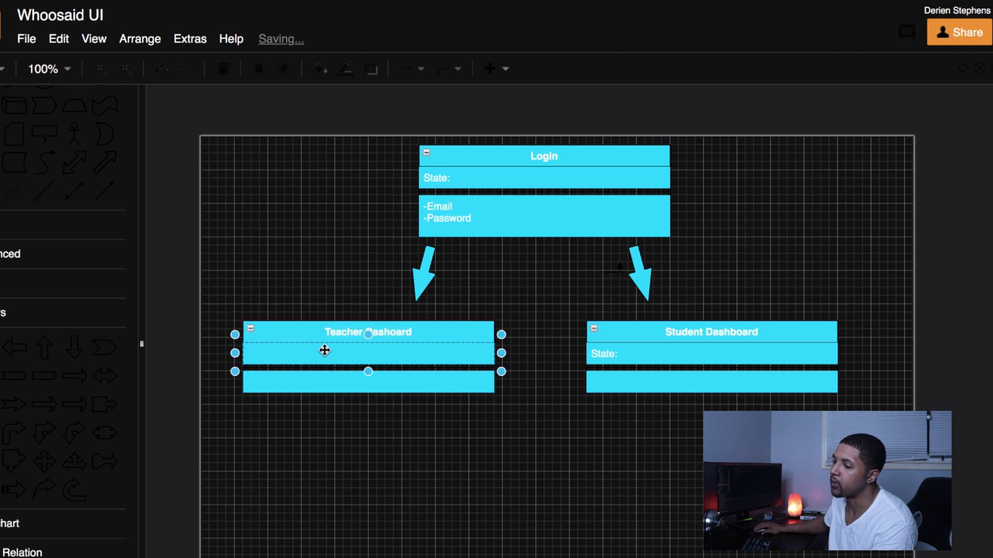
type("S")
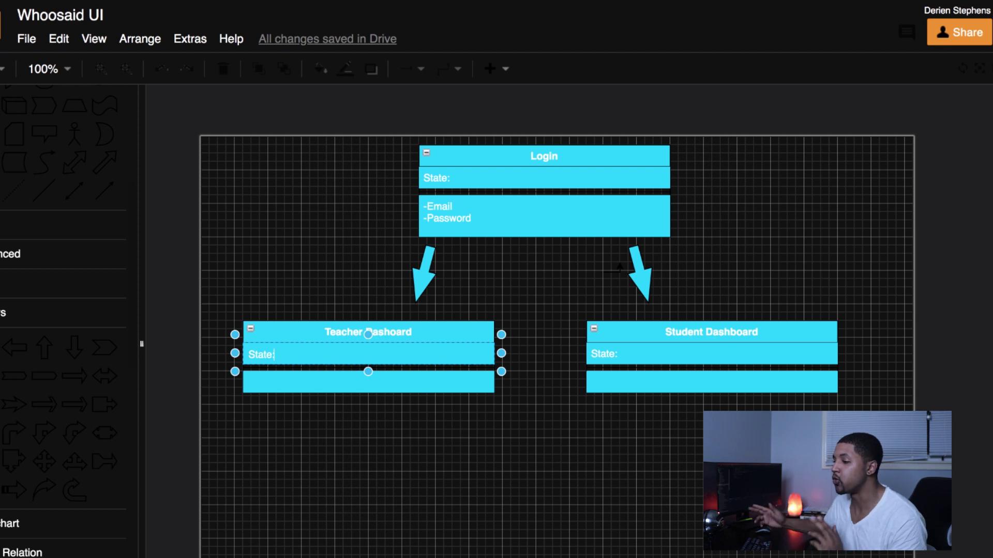
type("tate:")
Step: Make Login's -Email/-Password compartment taller
left_click(477, 230)
left_click(465, 239)
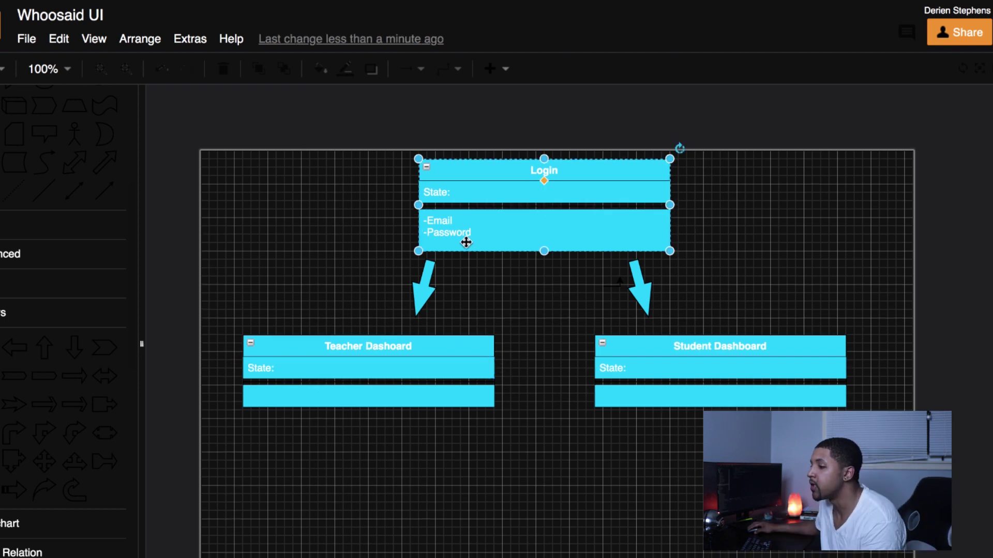
left_click(465, 239)
double_click(491, 237)
left_click_drag(543, 257, 532, 256)
left_click(587, 193)
left_click_drag(588, 193, 590, 194)
Step: Move the whole Login box up to the page top and shift the right arrow down-right
left_click_drag(743, 244, 380, 150)
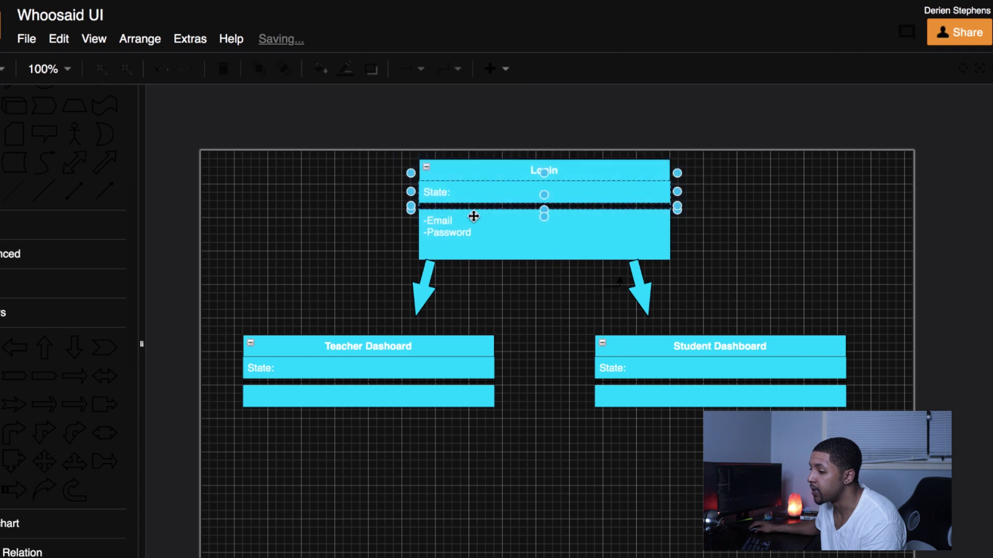
left_click_drag(747, 274, 333, 138)
left_click_drag(486, 235, 485, 227)
left_click_drag(645, 284, 660, 292)
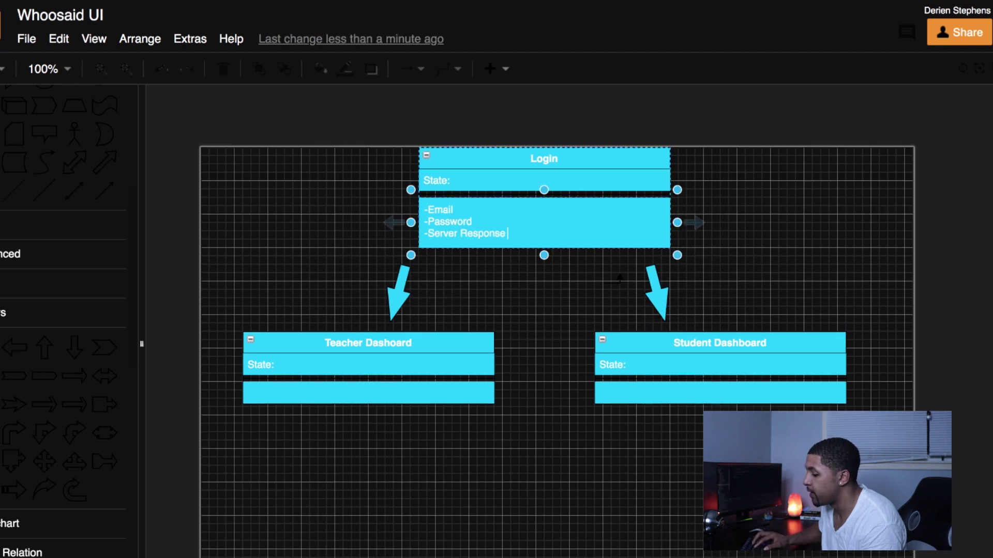
Step: Add the line '-Server Response (Token, email, role)' to Login's lower compartment
type("(")
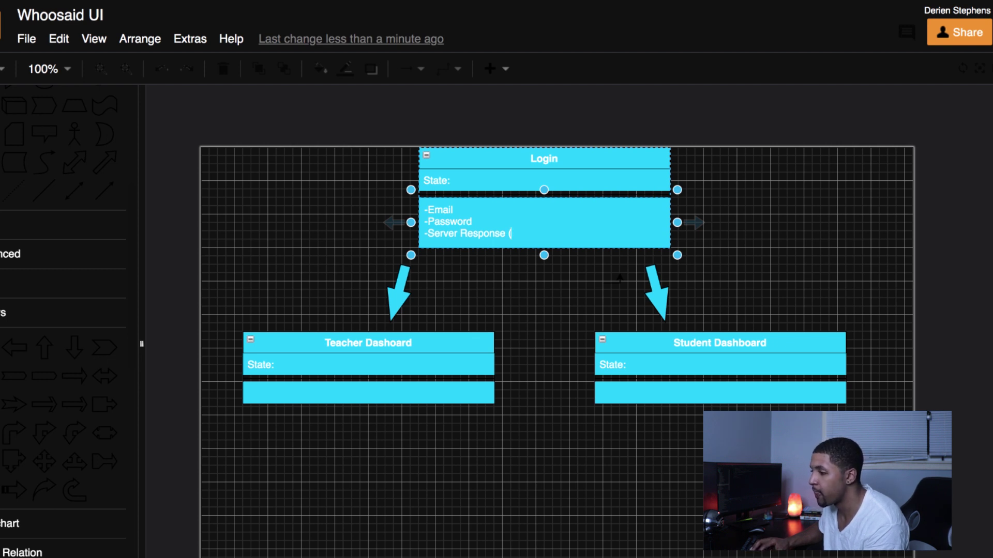
type("Toke")
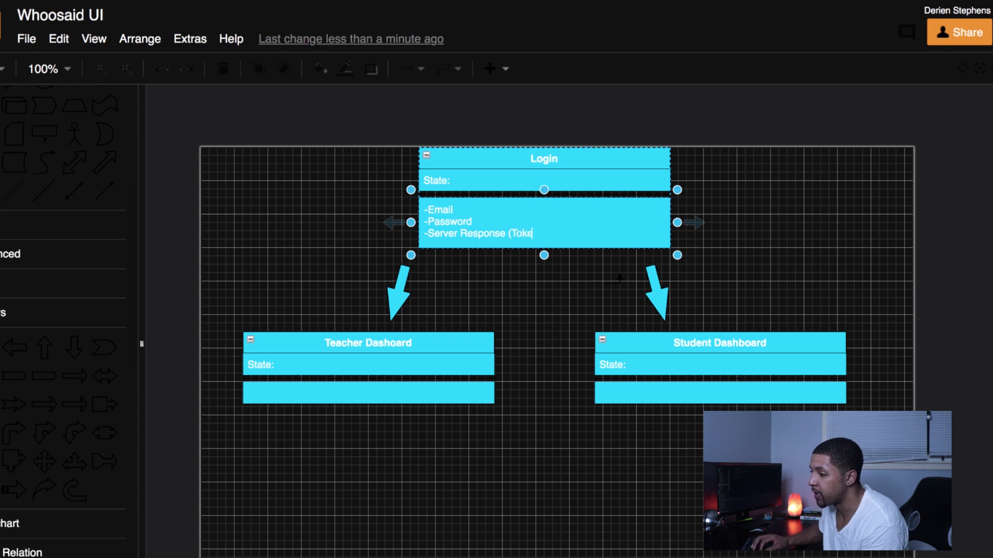
type("n, email, role")
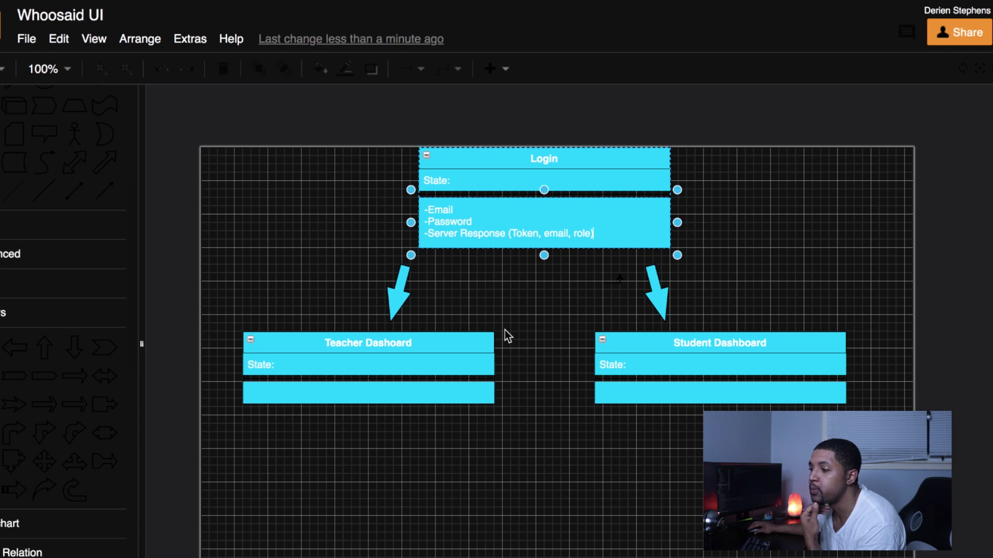
scroll(525, 237, "down", 2)
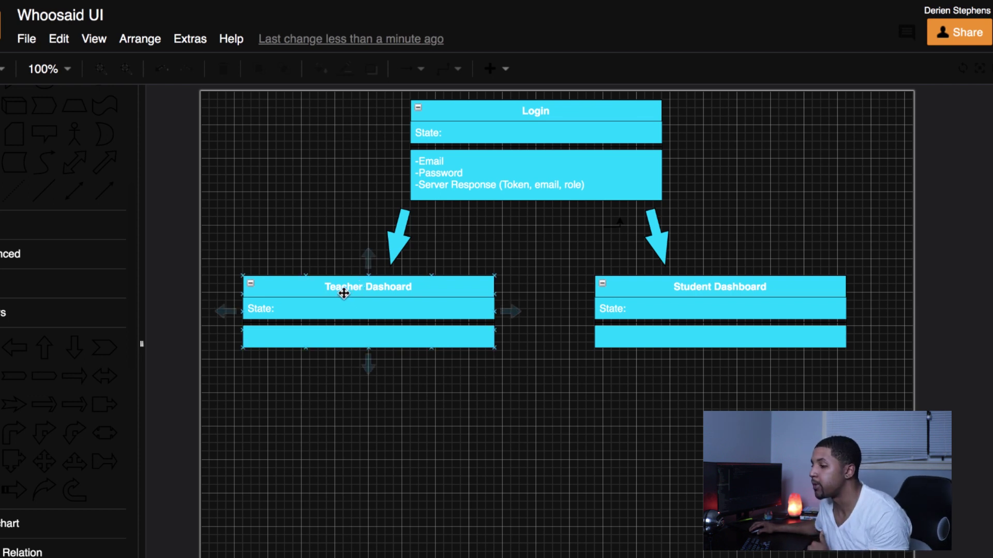
Step: Type '-Classrooms' into Teacher Dashboard's bottom compartment
left_click(312, 336)
left_click(307, 310)
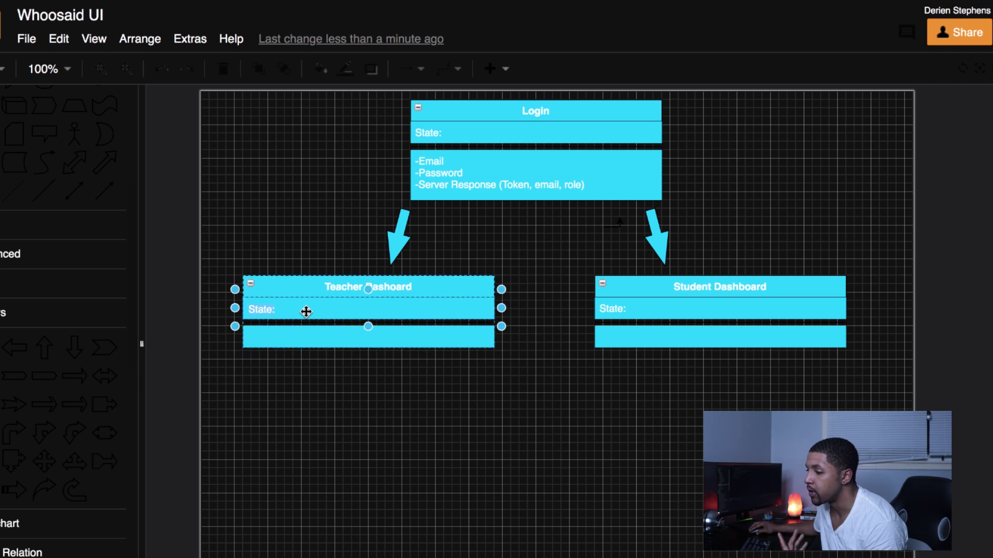
left_click(306, 311)
left_click(273, 336)
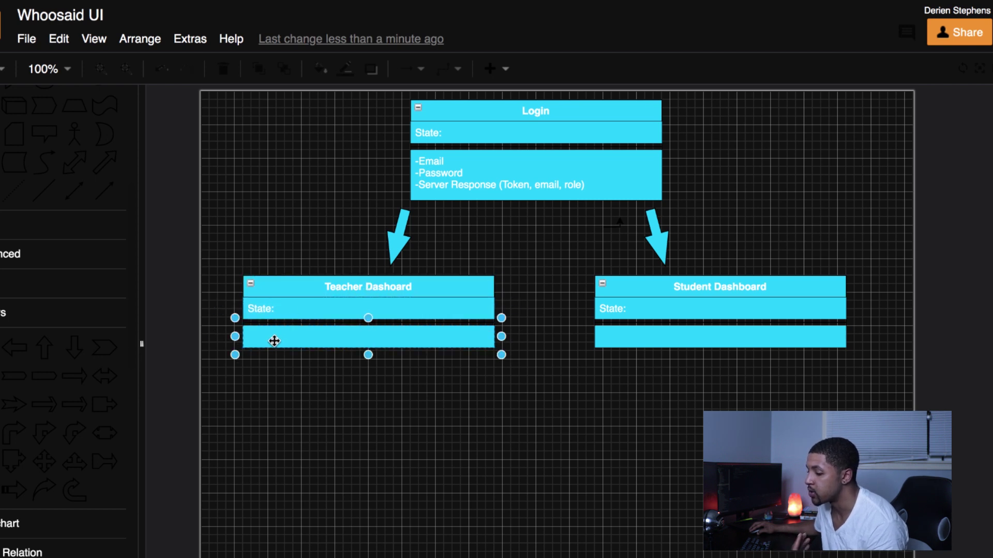
key("Return")
type("-Classrooms")
Step: Duplicate Teacher Dashboard below with an arrow, retitle the copy 'classroom', and select its -Classrooms row
key("alt+shift+Down")
left_click(506, 326)
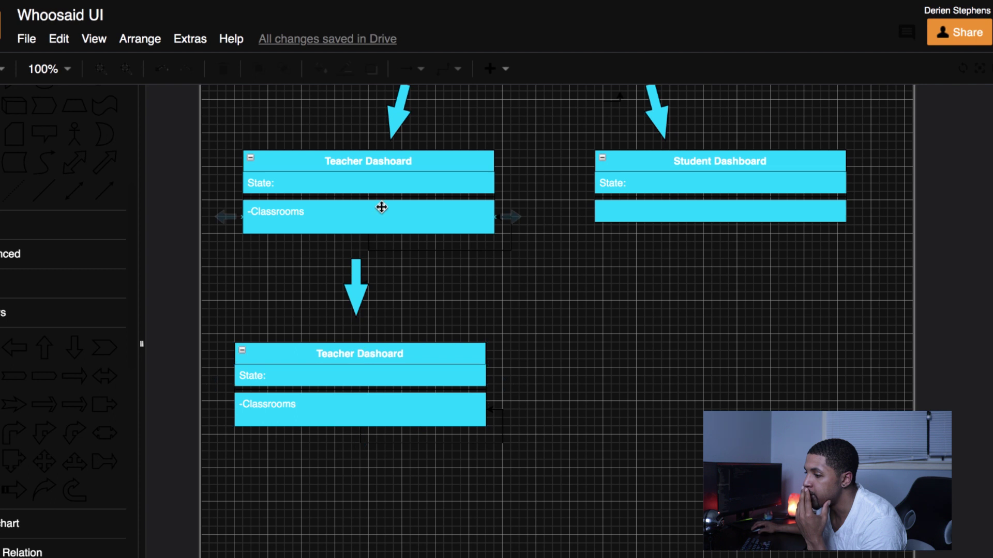
double_click(364, 354)
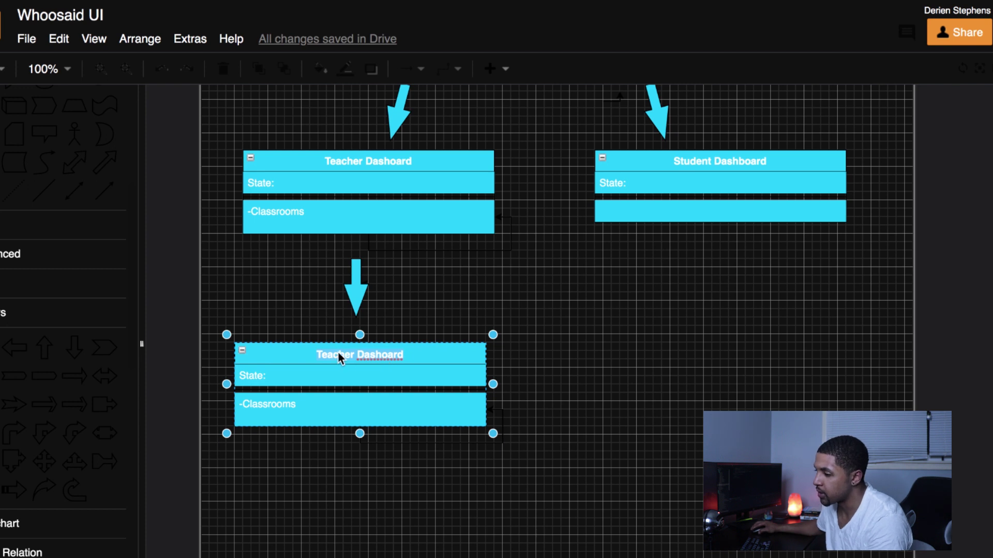
type("C")
key("BackSpace")
type("c")
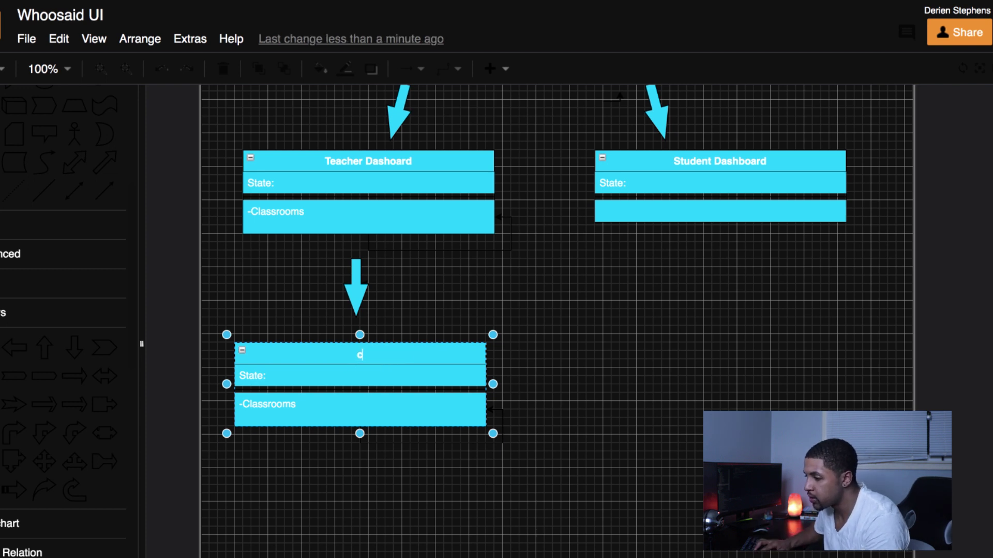
type("lass")
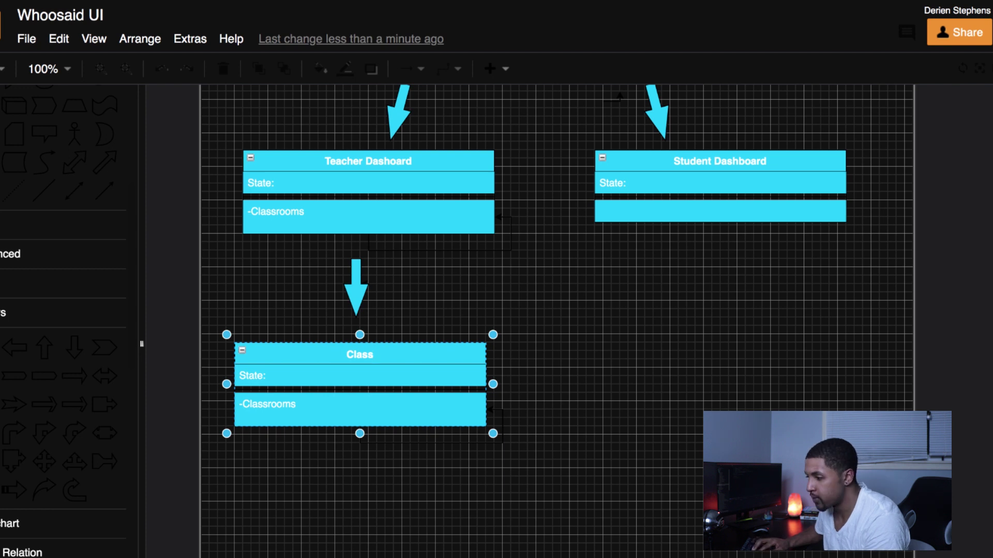
type("room")
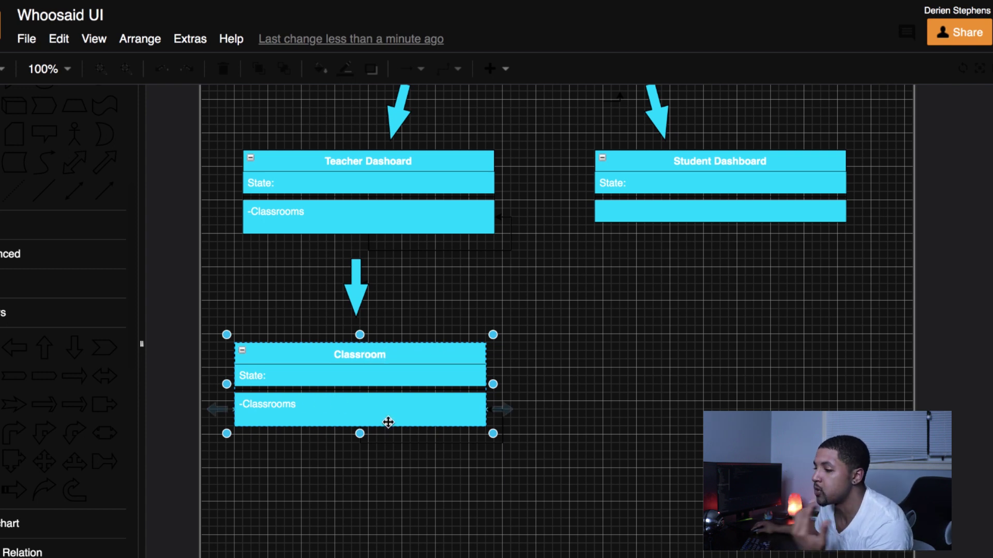
left_click(293, 407)
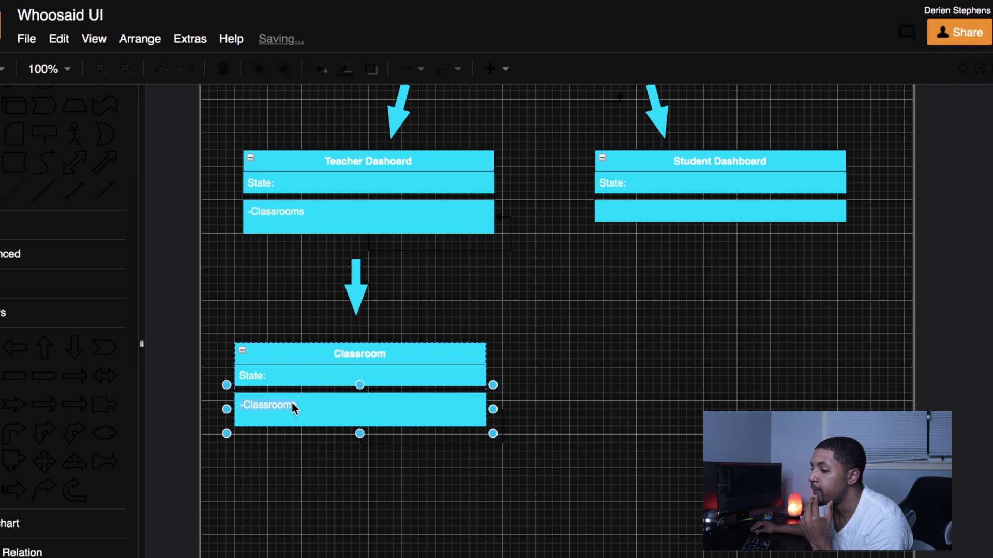
Step: Replace -Classrooms with -Students and confirm the 'Classroom' title
key("BackSpace")
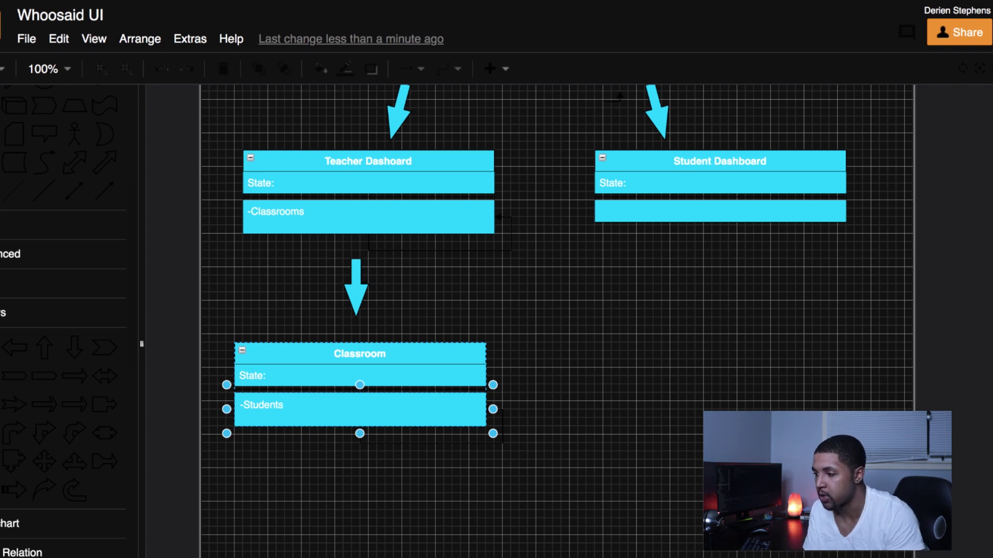
left_click(299, 390)
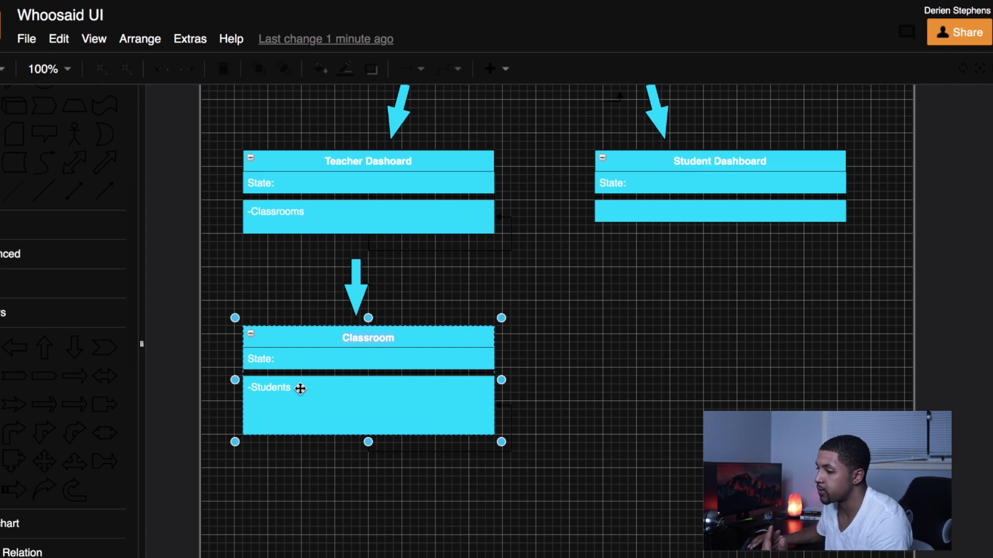
type("Classroom")
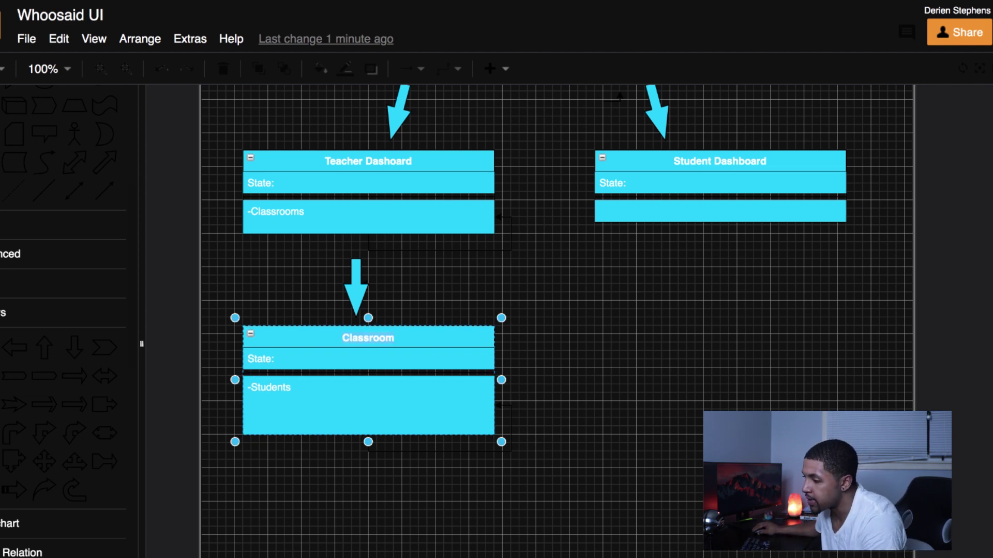
left_click(299, 392)
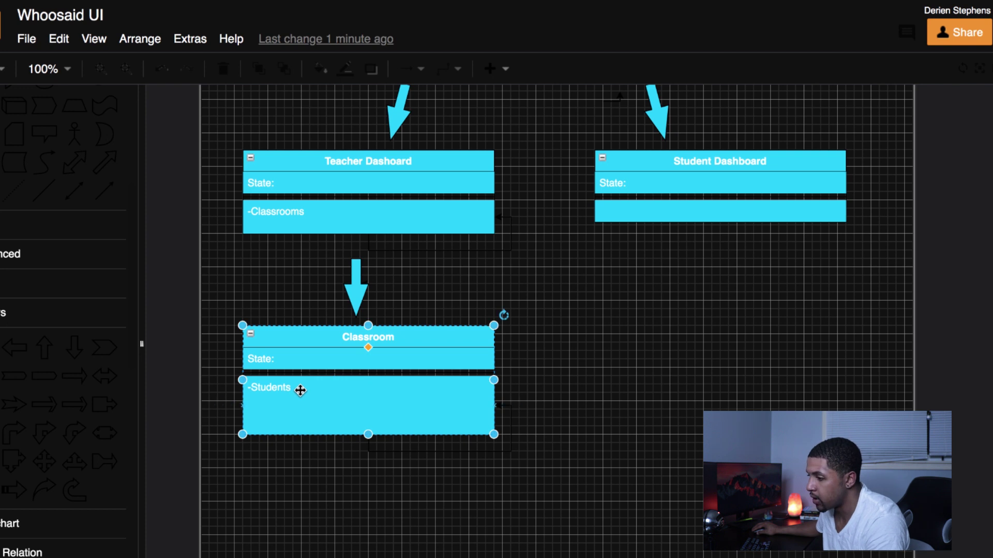
Step: Add '-Name' and '-Misc (class related stuff)' lines below -Students
double_click(290, 387)
key("Right")
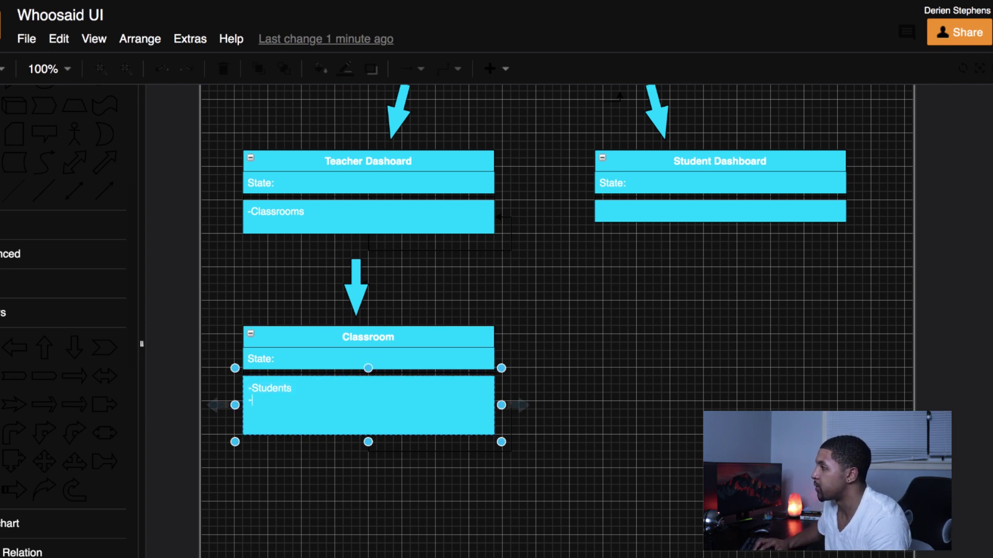
type("-Name")
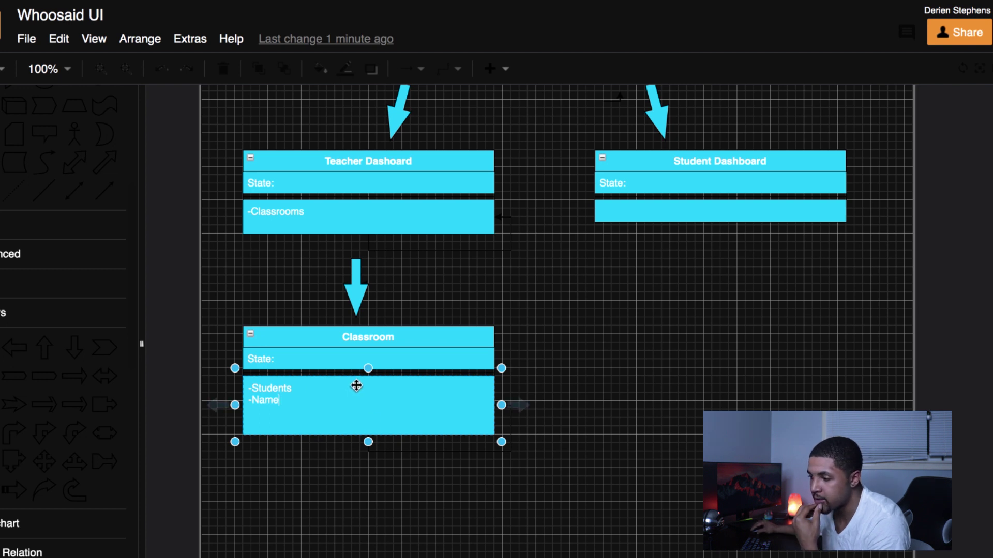
left_click(369, 443)
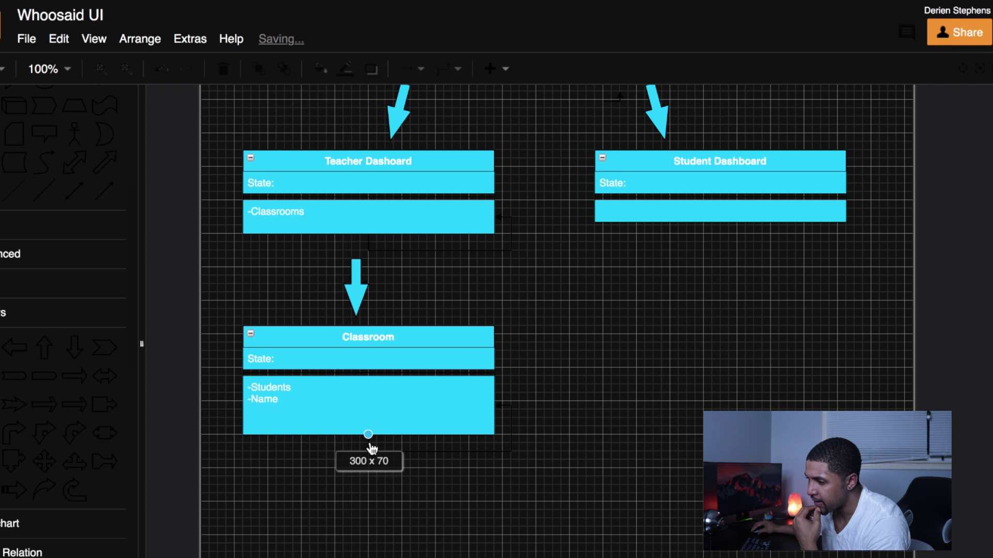
left_click(284, 403)
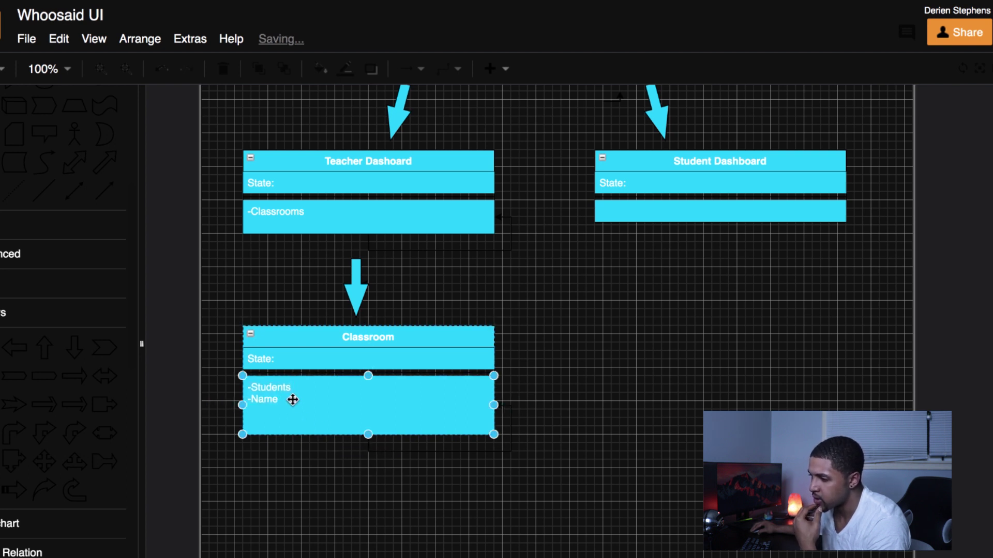
double_click(284, 402)
left_click(287, 407)
key("Return")
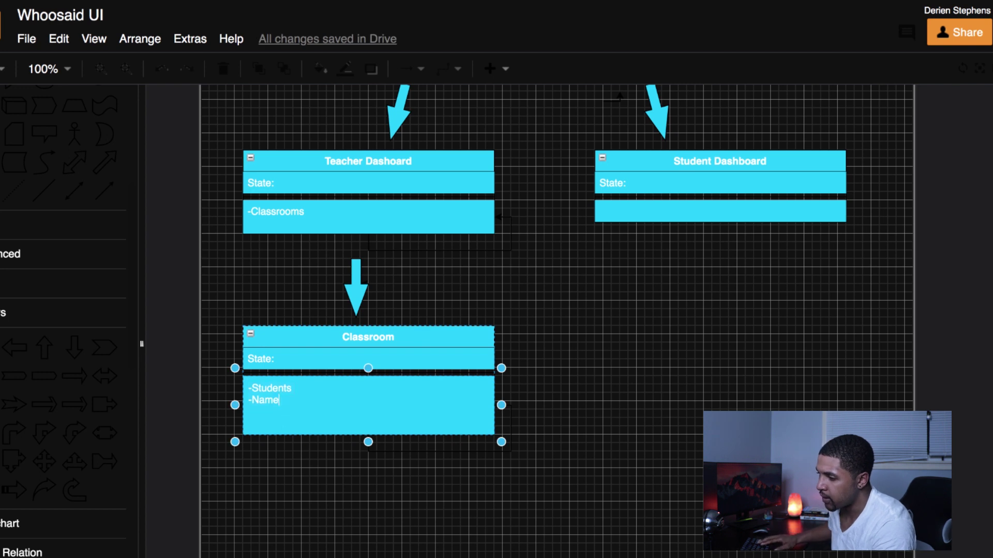
type("-Misc (")
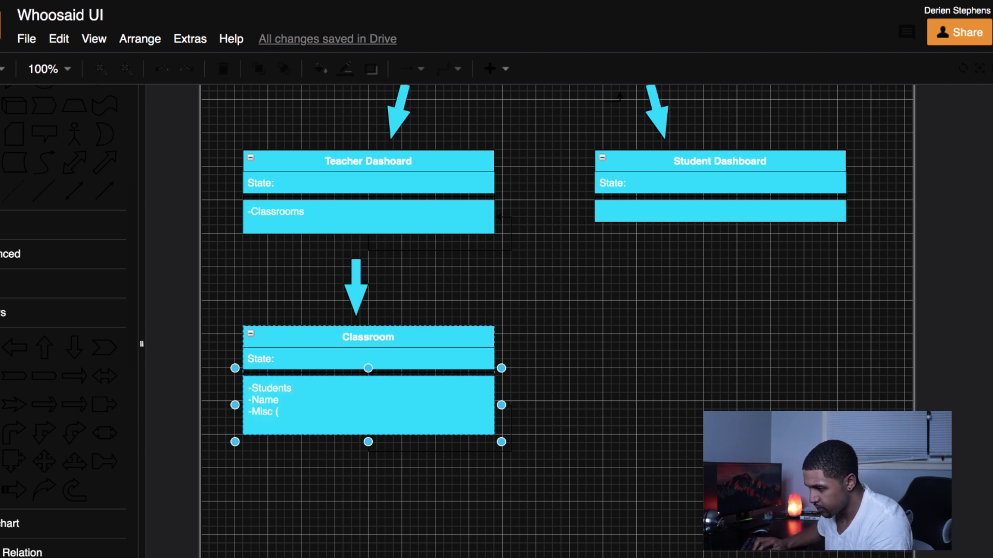
type("class r")
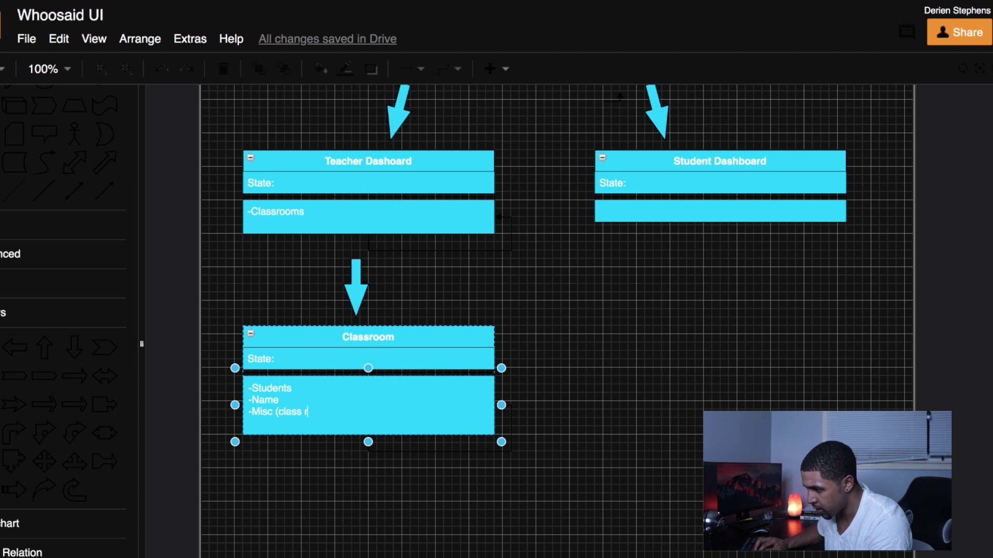
type("elated stuff)")
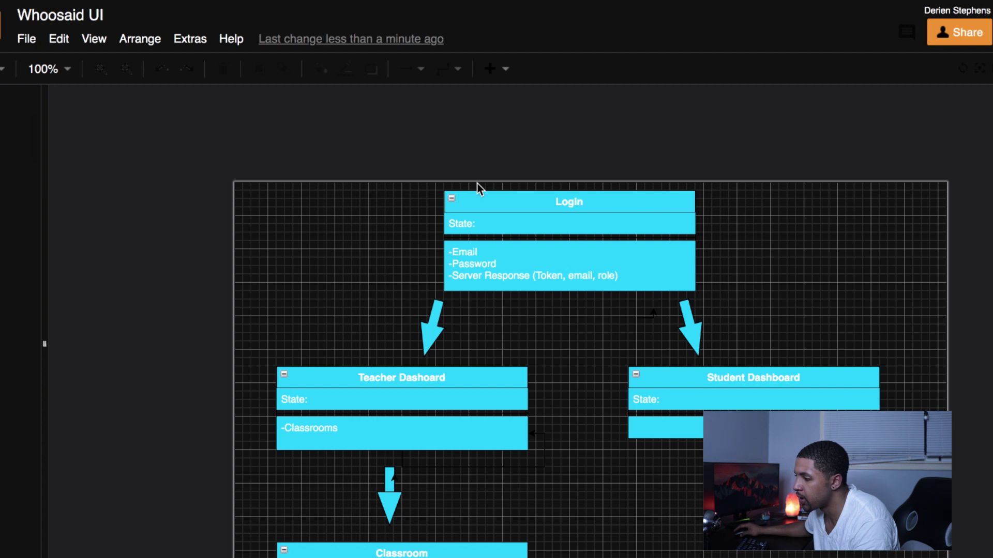
Step: Enter -Classroom in Student Dashboard's empty lower row, then select the whole Student Dashboard box
scroll(548, 207, "up", 3)
scroll(541, 237, "down", 2)
left_click(543, 249)
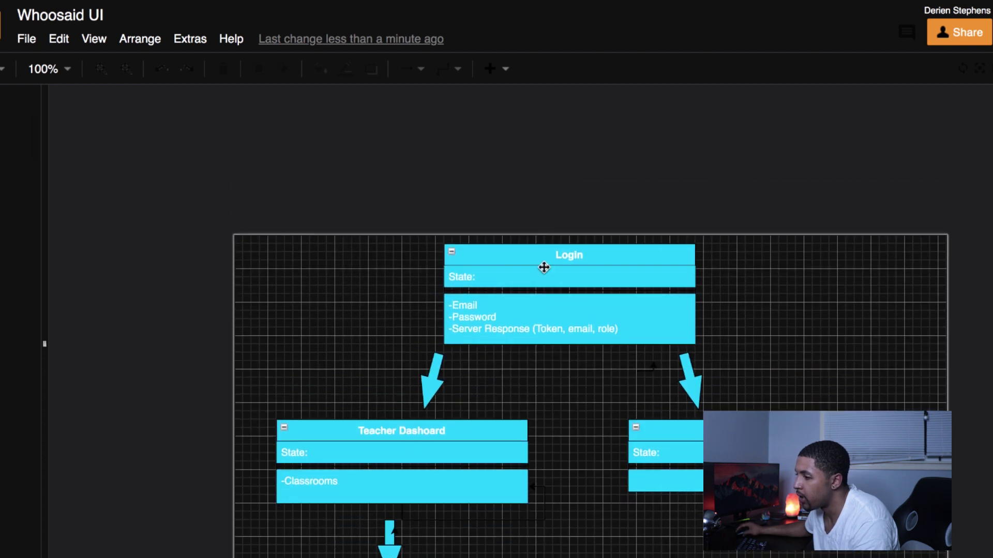
scroll(534, 293, "down", 2)
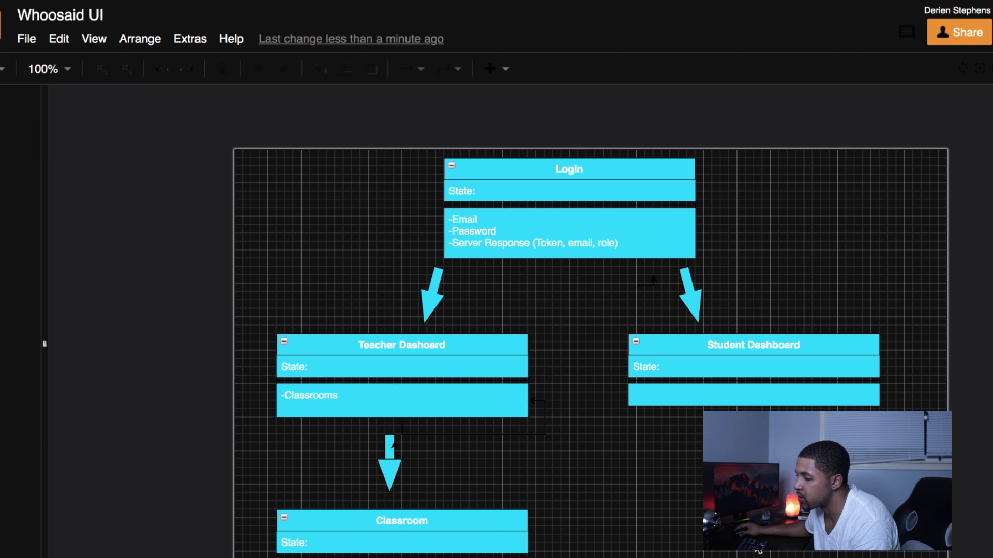
scroll(714, 374, "down", 1)
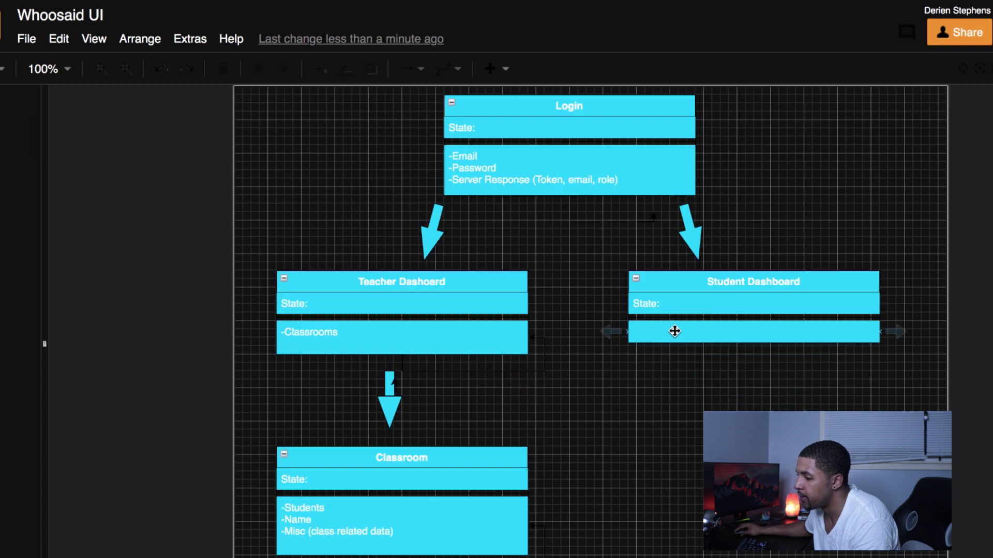
scroll(309, 330, "down", 1)
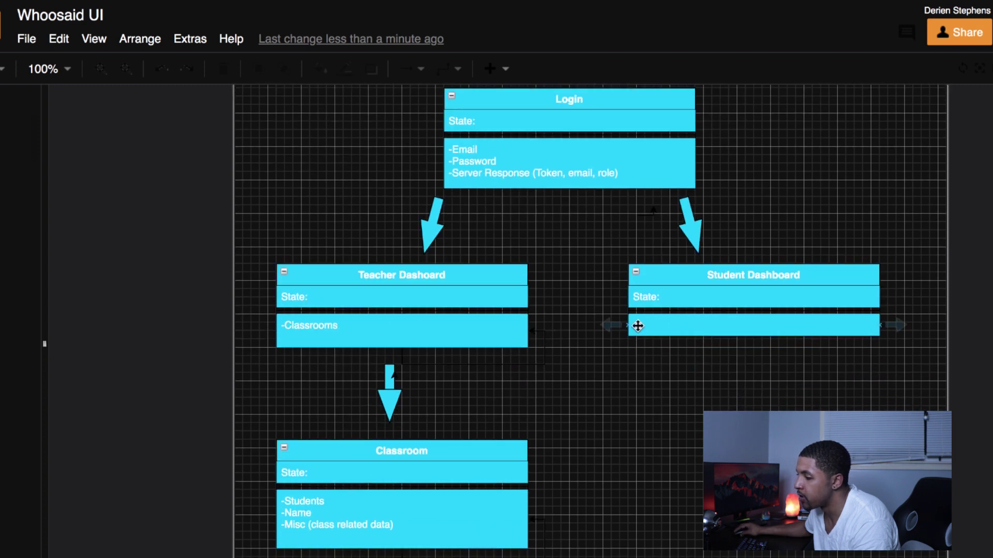
double_click(654, 325)
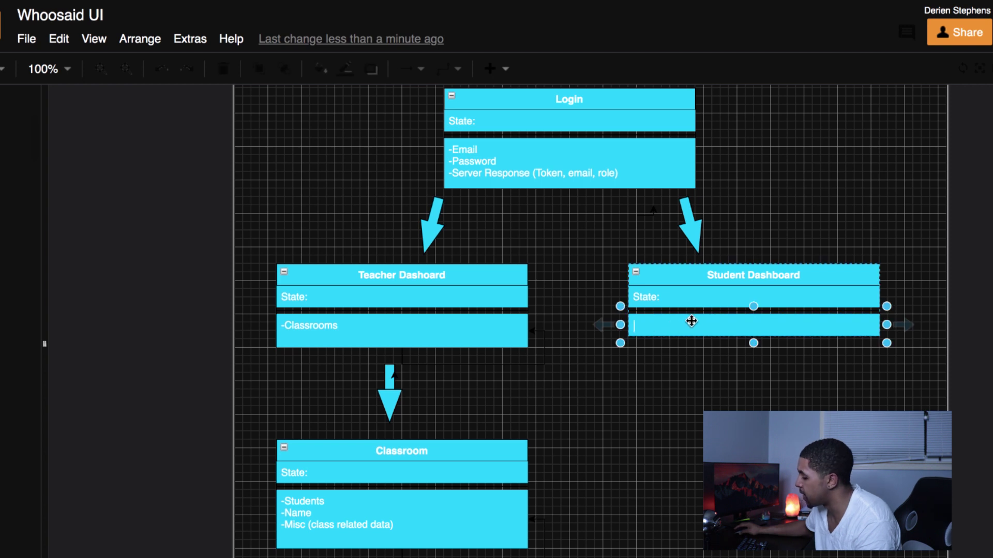
type("-")
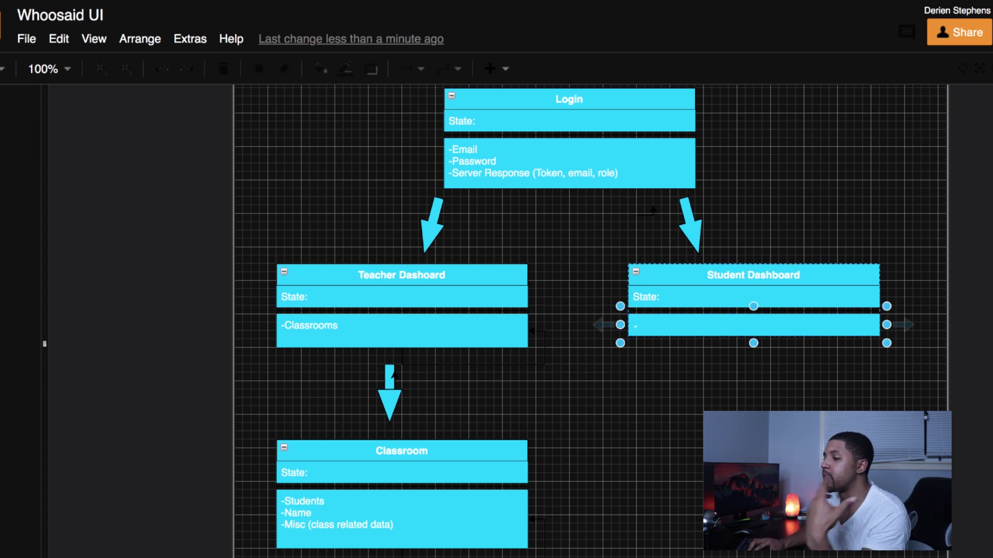
type("Classroom")
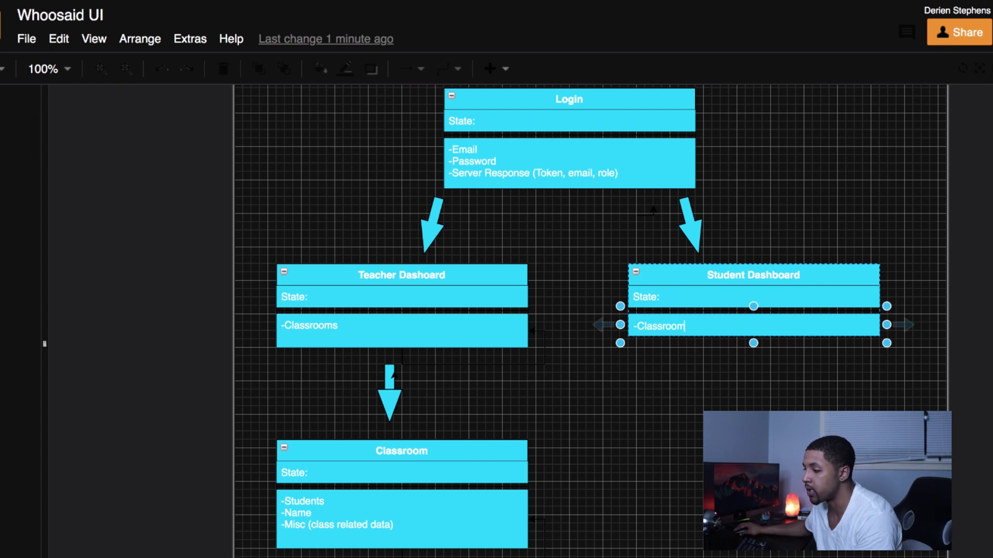
scroll(773, 321, "down", 1)
left_click_drag(583, 229, 931, 333)
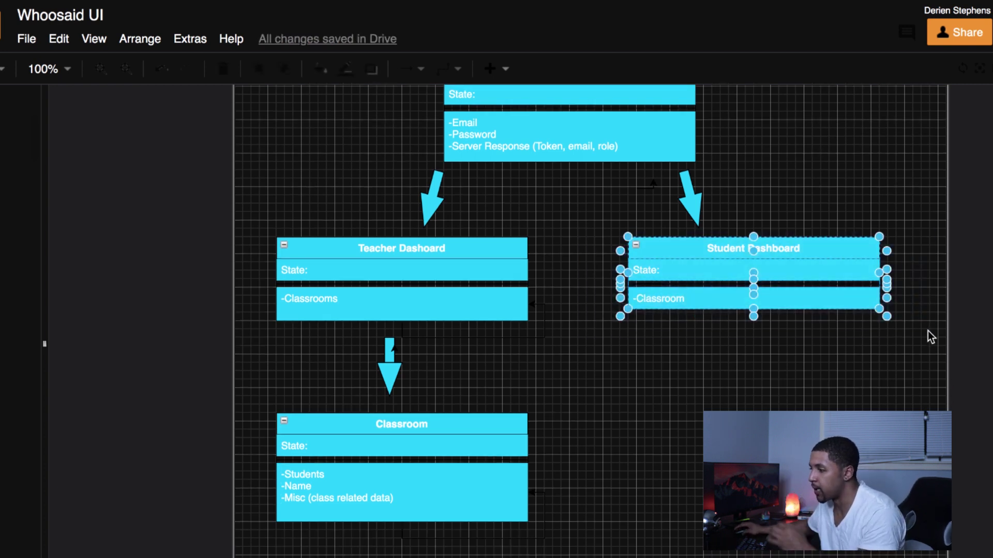
Step: Duplicate Student Dashboard below the original and connect them with an arrow
key("ctrl+d")
left_click_drag(830, 289, 819, 394)
left_click(698, 196)
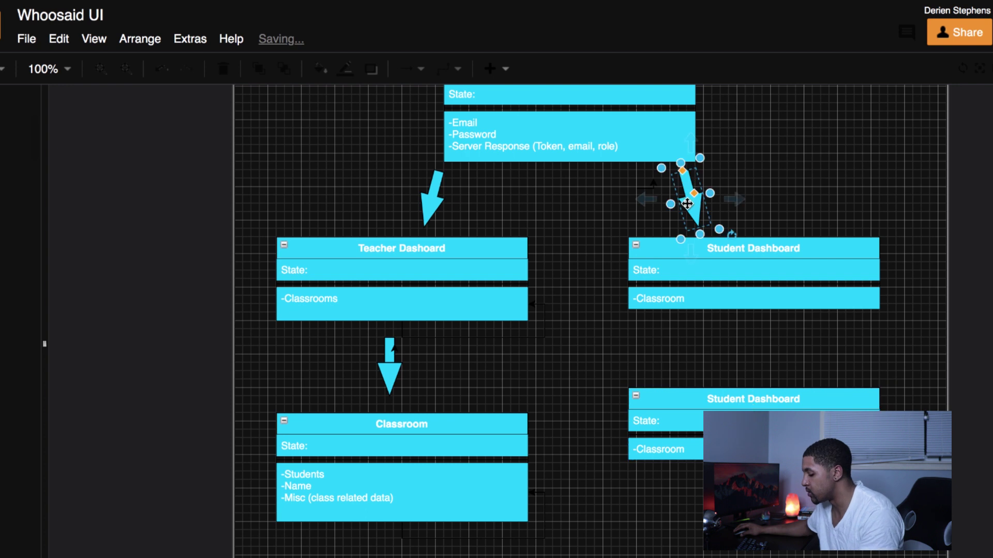
mouse_move(698, 197)
left_mouse_down()
mouse_move(699, 213)
mouse_move(699, 204)
left_mouse_up()
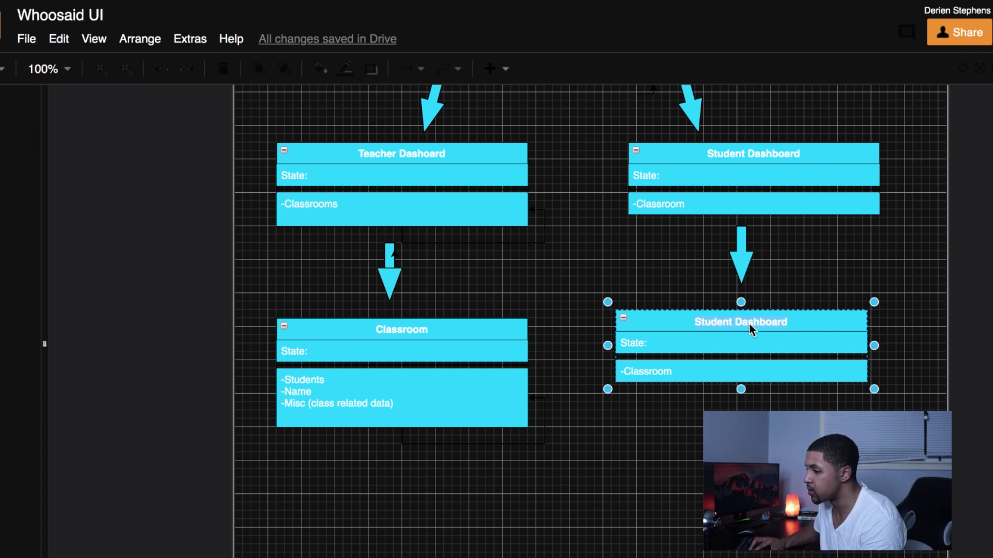
Step: Title the copied box 'Student Classroom'
type("cl")
key("BackSpace")
key("BackSpace")
type("Classroom")
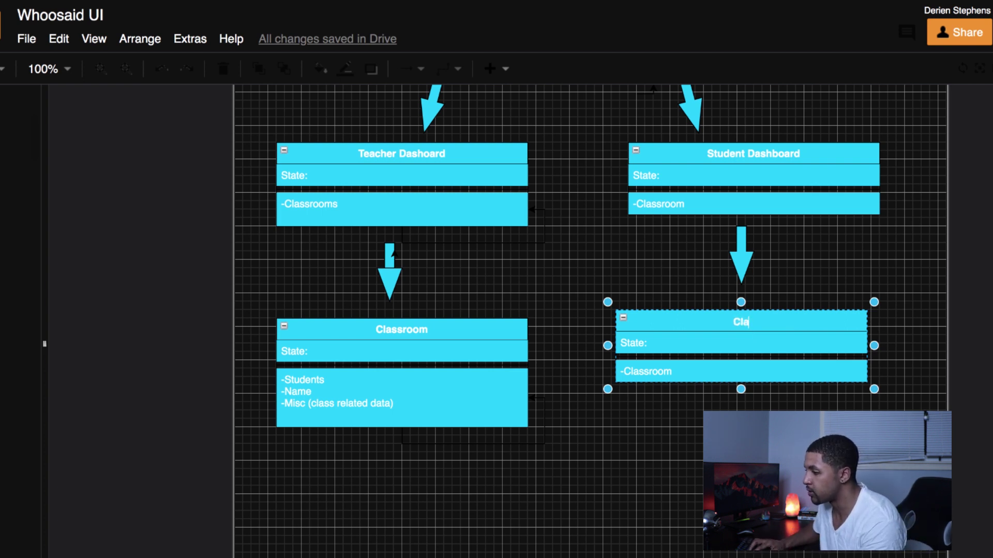
key("BackSpace")
key("BackSpace")
key("BackSpace")
key("BackSpace")
key("BackSpace")
key("BackSpace")
key("BackSpace")
key("BackSpace")
key("BackSpace")
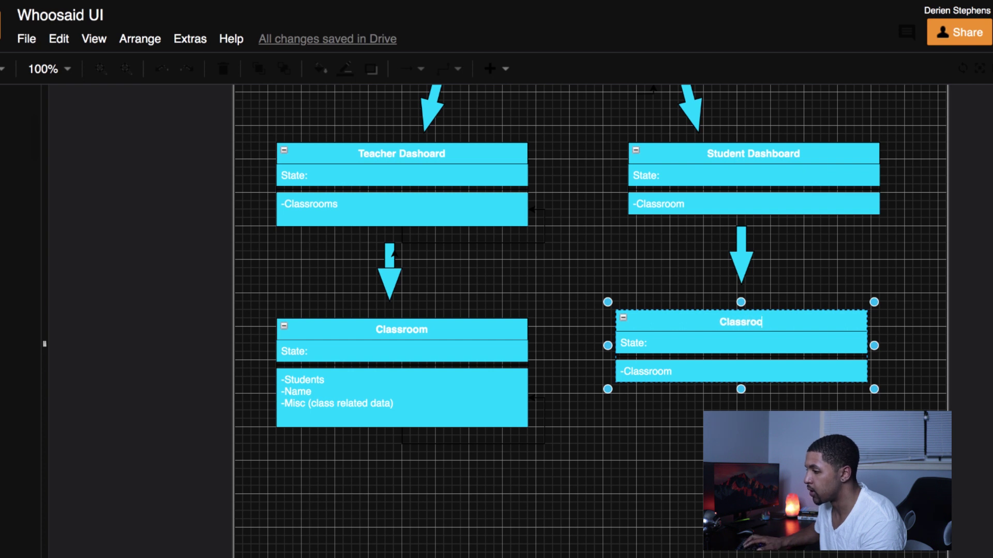
type("Stud")
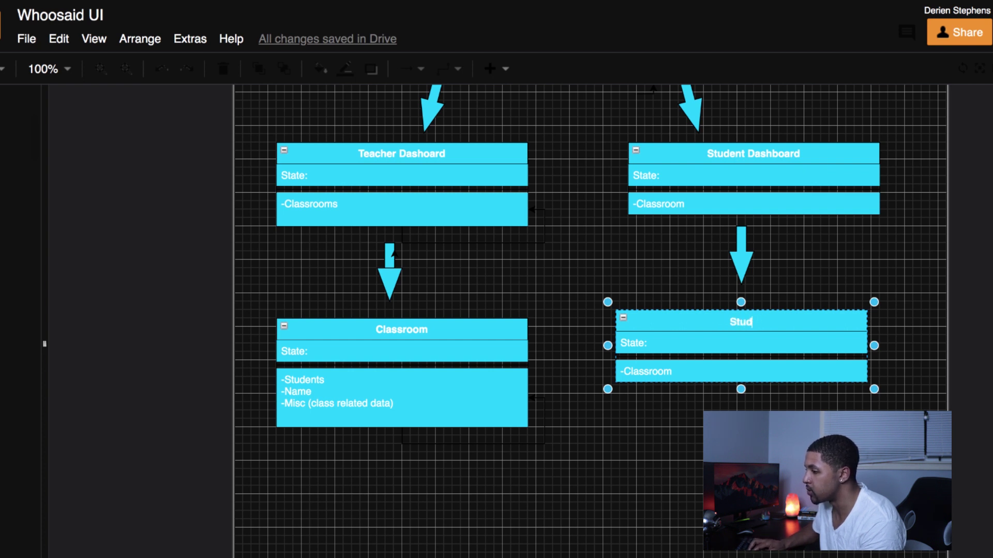
type("ent Classroom")
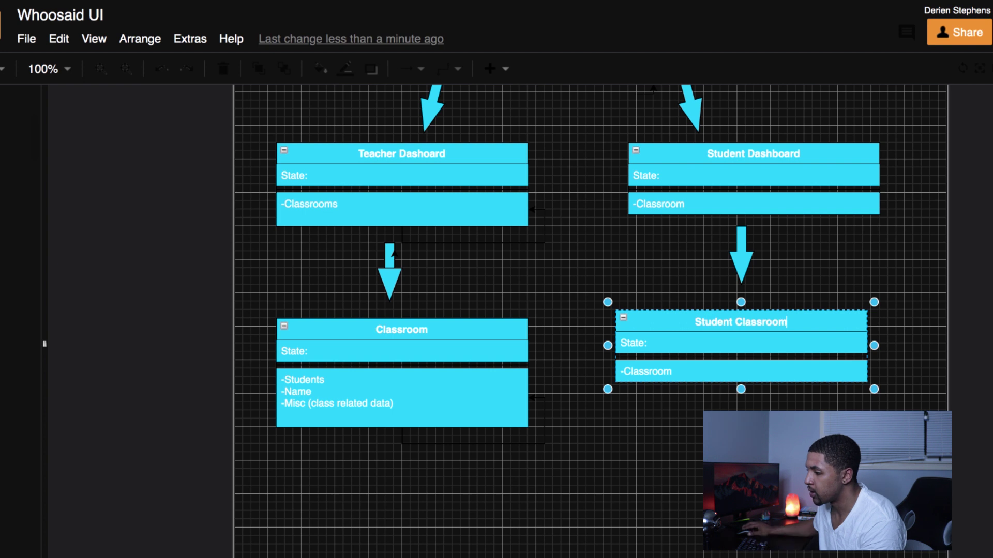
left_click(377, 333)
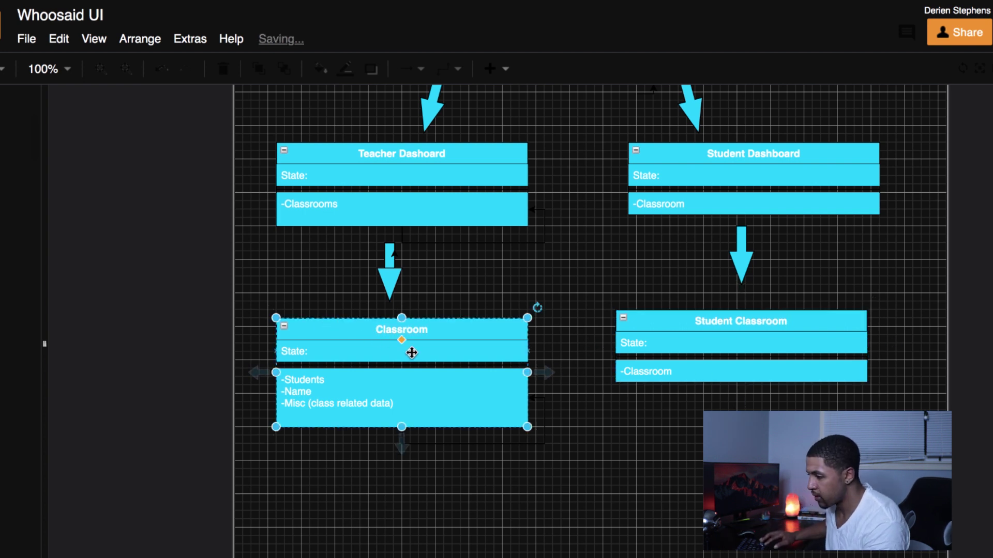
Step: Rename the left-hand Classroom box to 'Teacher Classroom'
key("BackSpace")
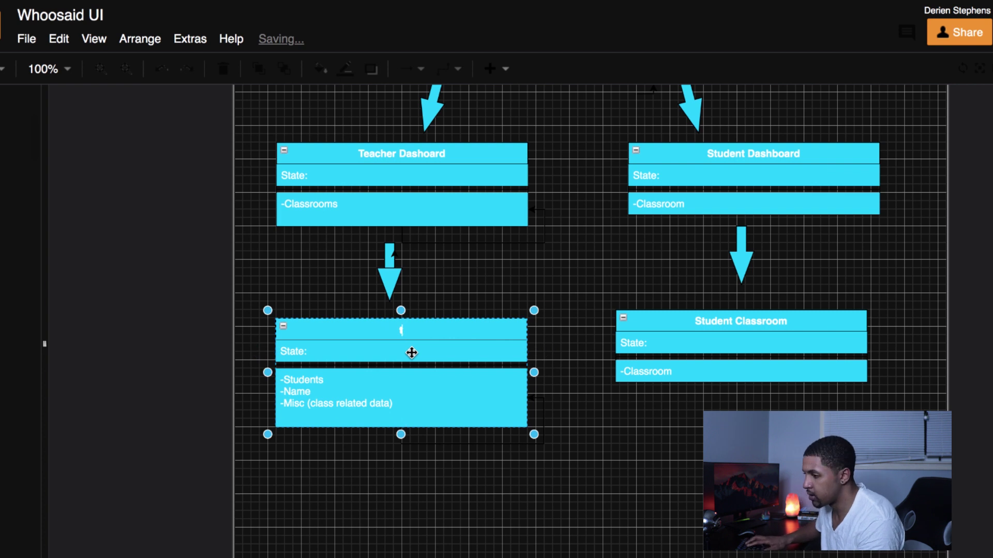
type("Teacher Classroom")
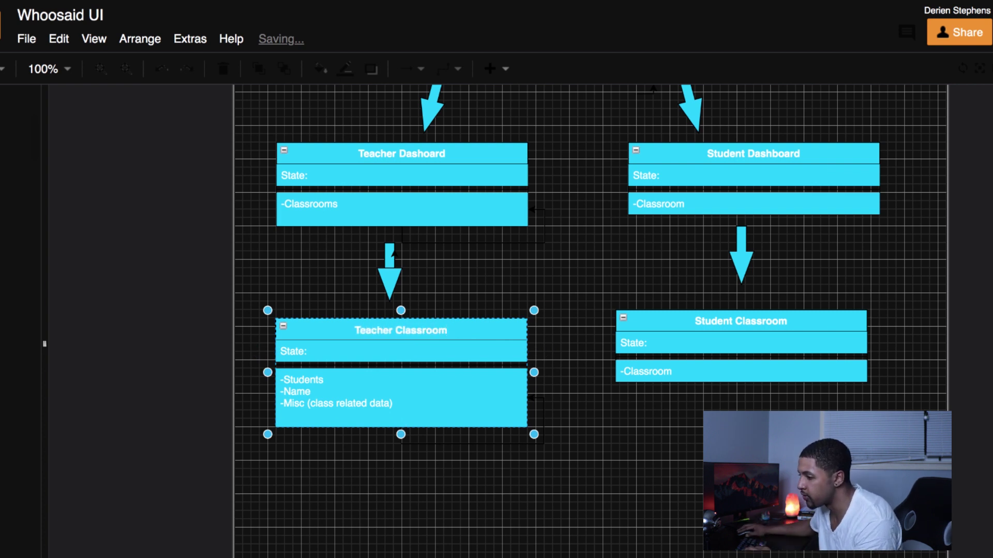
scroll(693, 372, "down", 1)
left_click(683, 367)
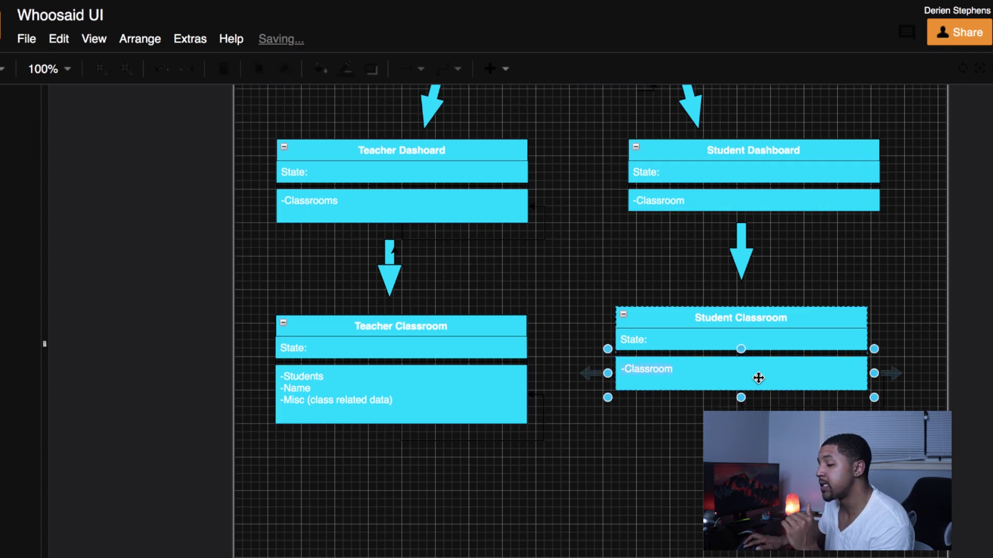
Step: Add -Project to Student Classroom, then list -Tasks and -Due Date in Student Project
double_click(758, 378)
type("-Projects")
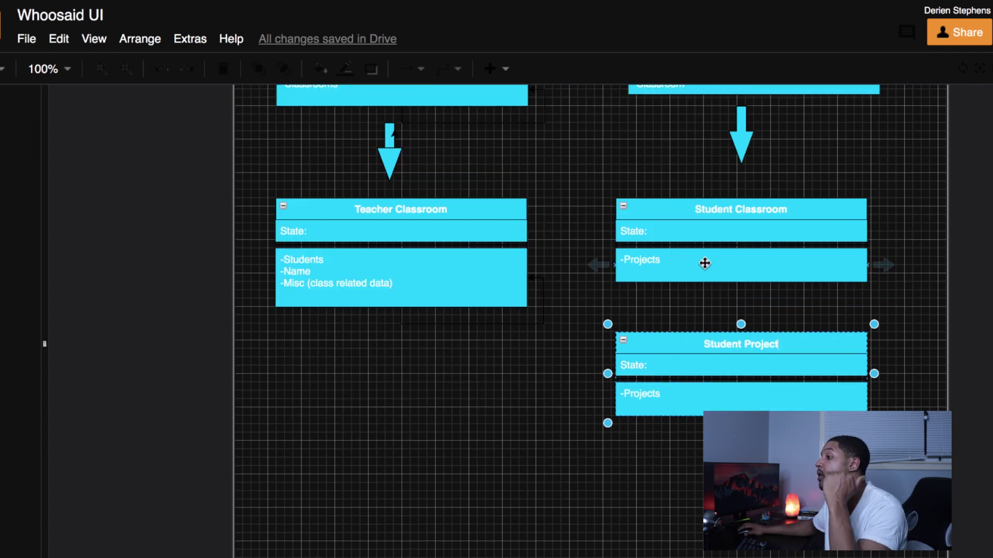
left_click(656, 396)
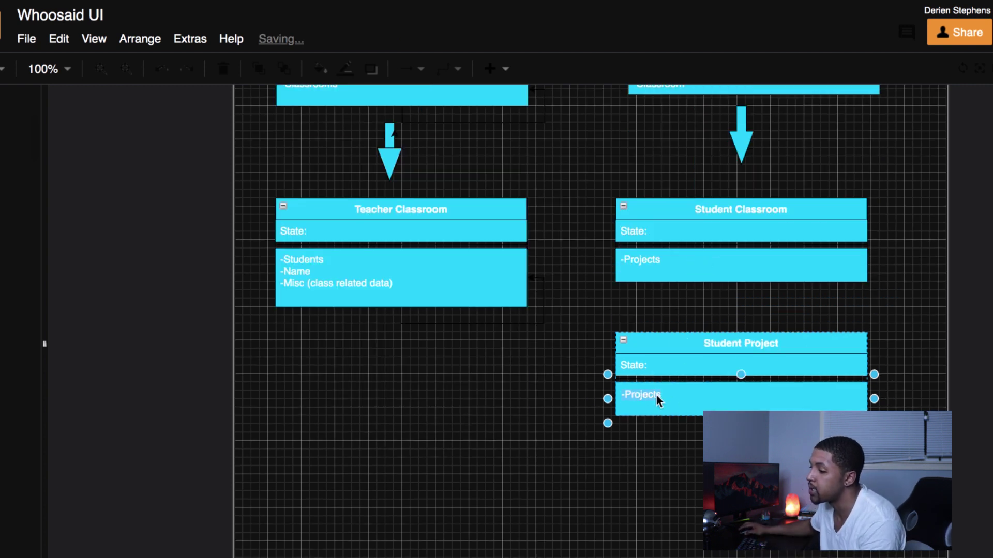
type("-T")
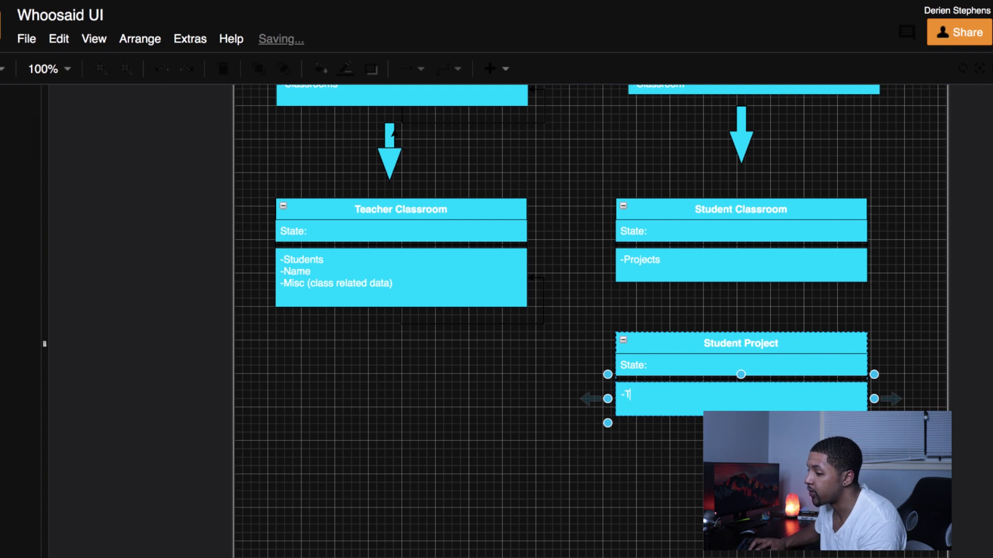
type("asks")
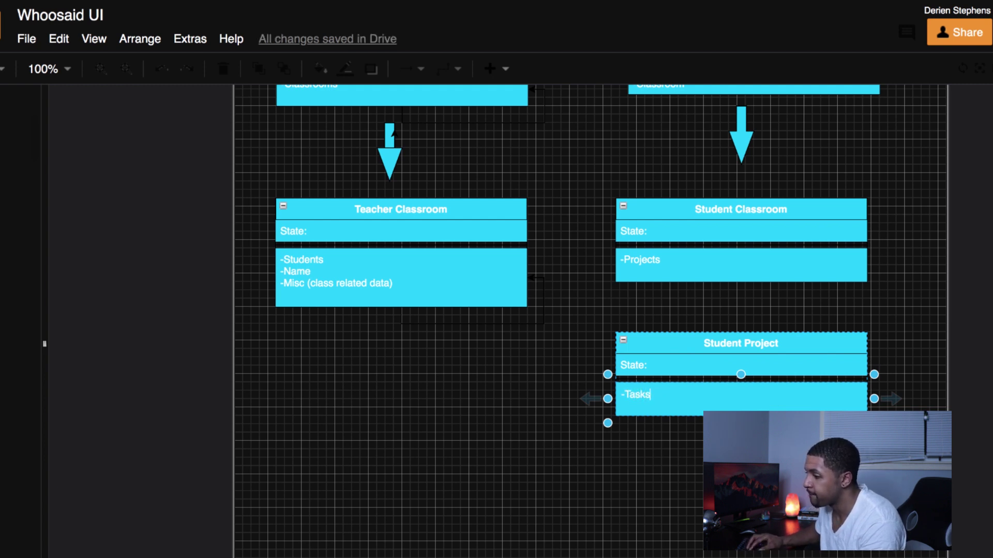
key("Return")
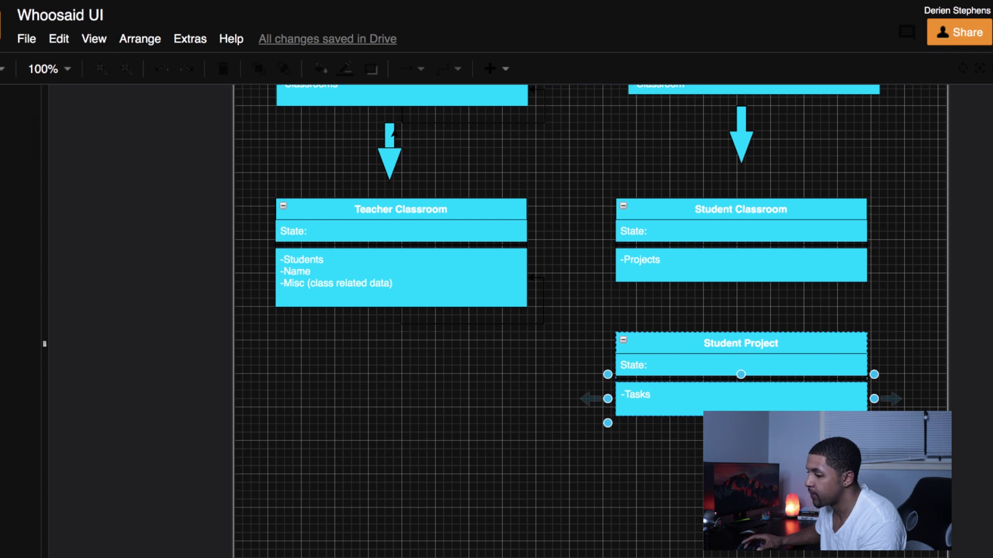
type("-Due Date")
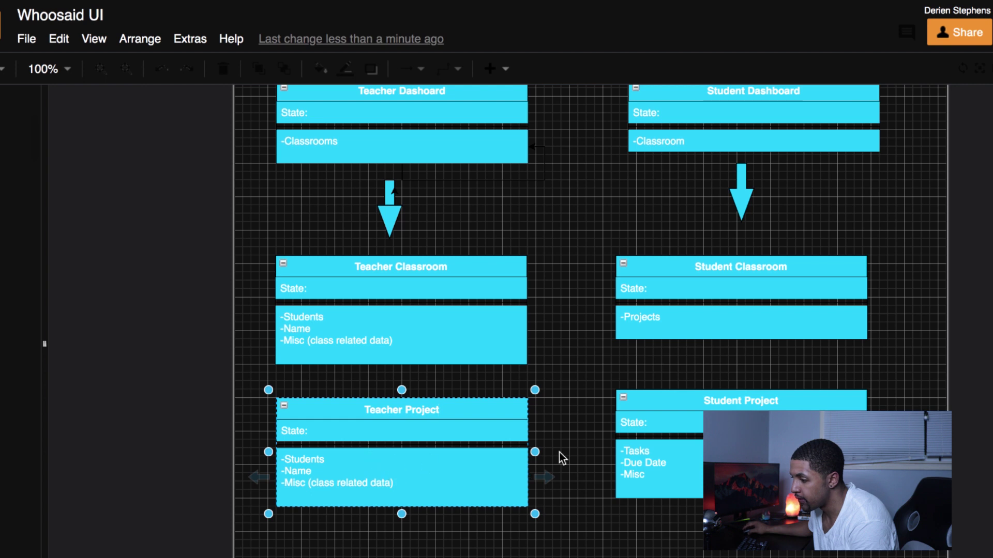
Step: Enter -Name, -Description and -Due Date on separate lines in Teacher Project's field list
scroll(563, 451, "down", 5)
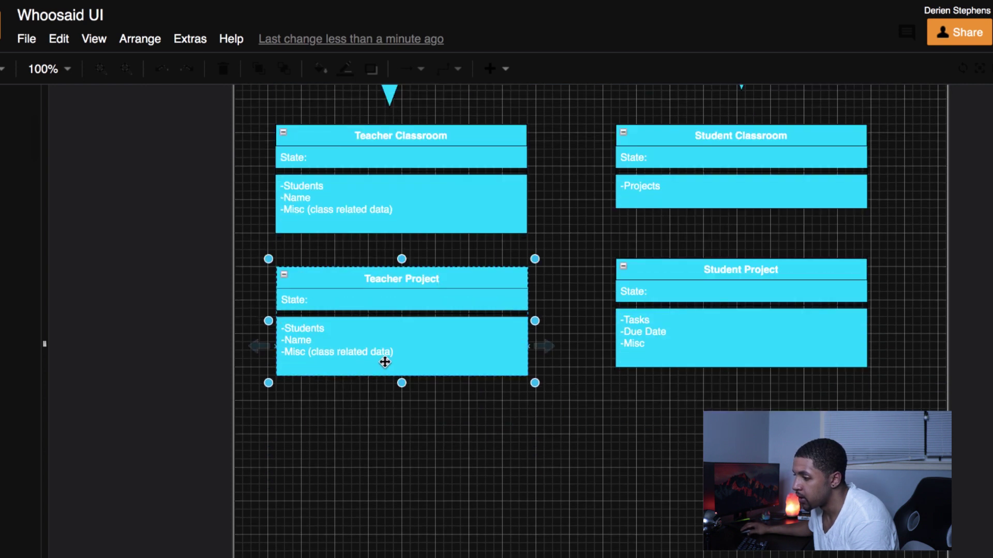
left_click(384, 362)
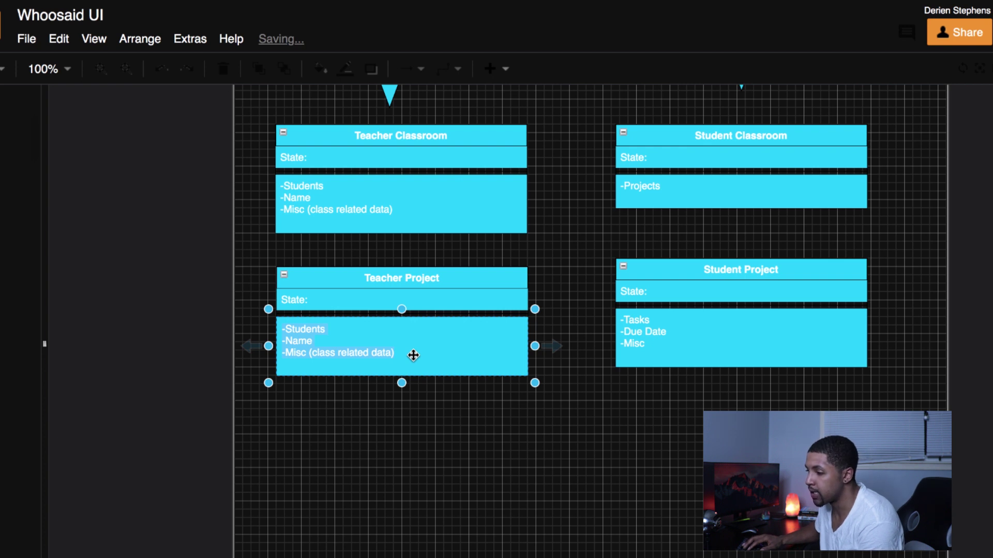
type("-Add")
key("BackSpace")
key("BackSpace")
key("BackSpace")
type("Name")
key("Return")
type("-De")
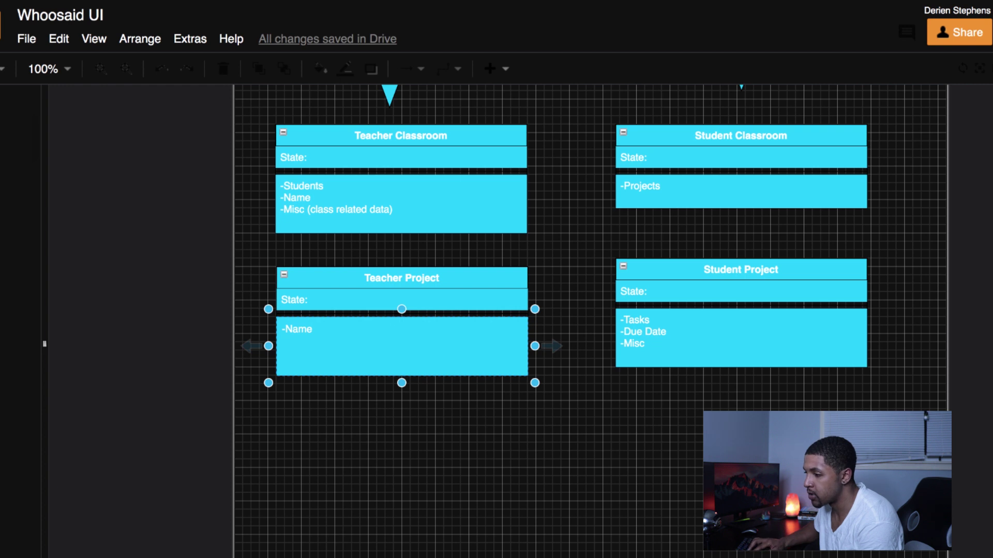
type("scription")
key("BackSpace")
key("BackSpace")
key("BackSpace")
key("BackSpace")
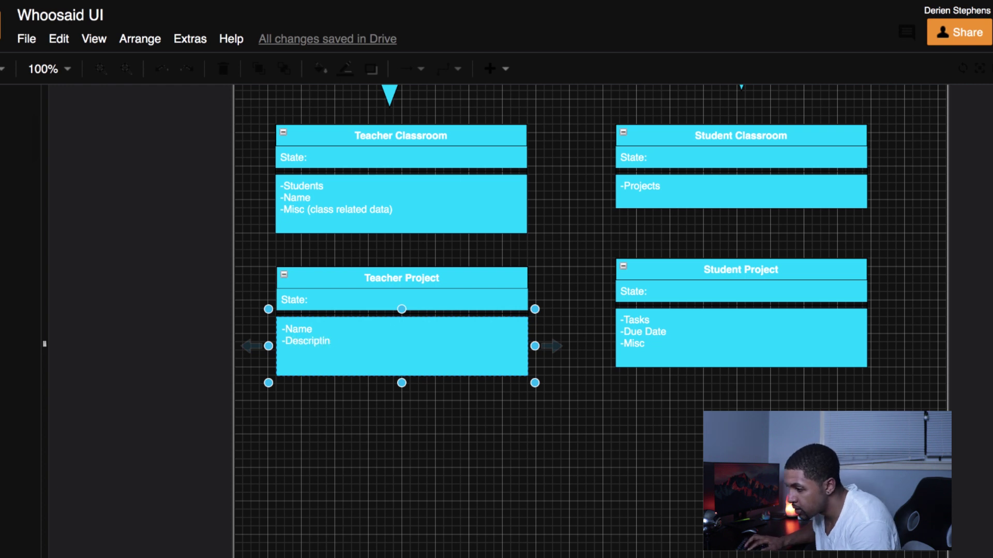
key("BackSpace")
key("BackSpace")
key("BackSpace")
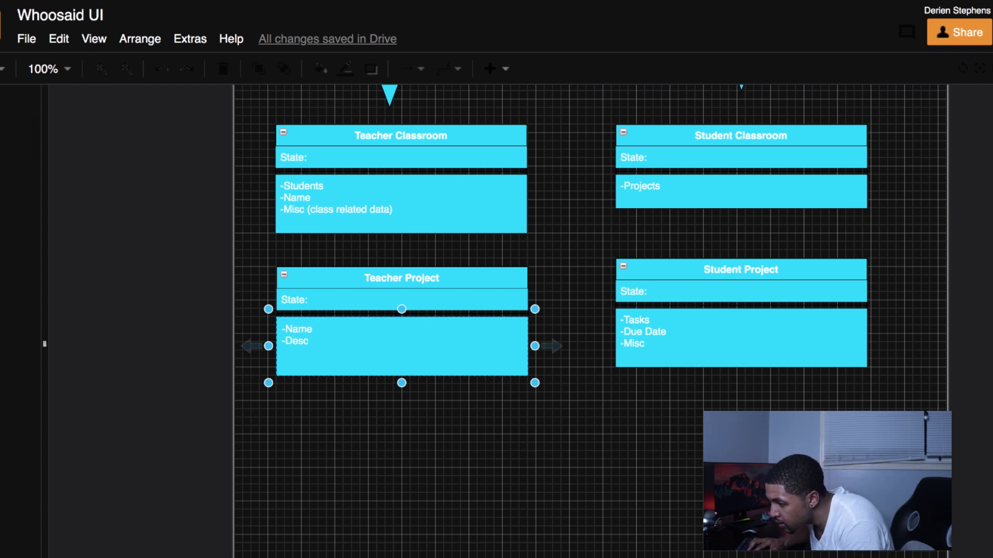
type("ription")
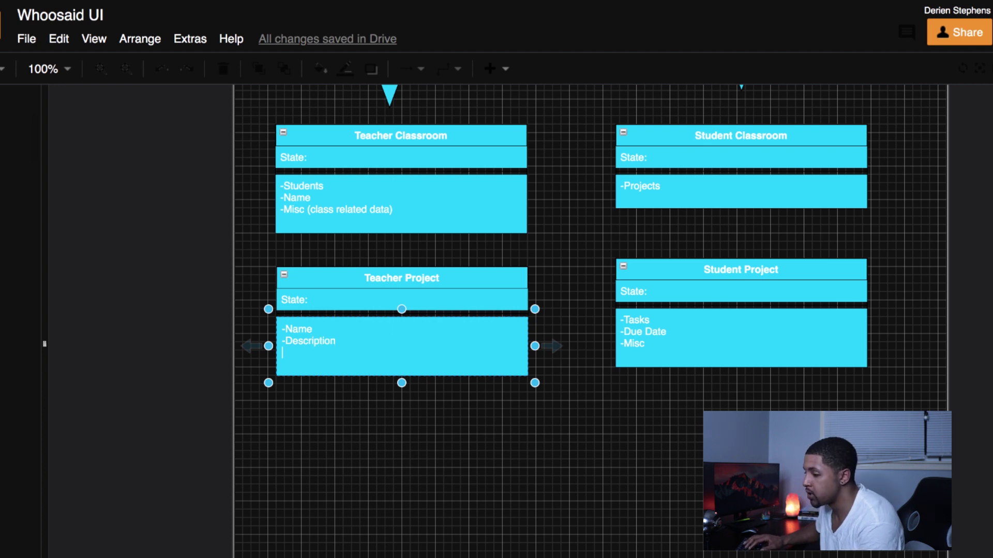
key("Return")
type("-Du")
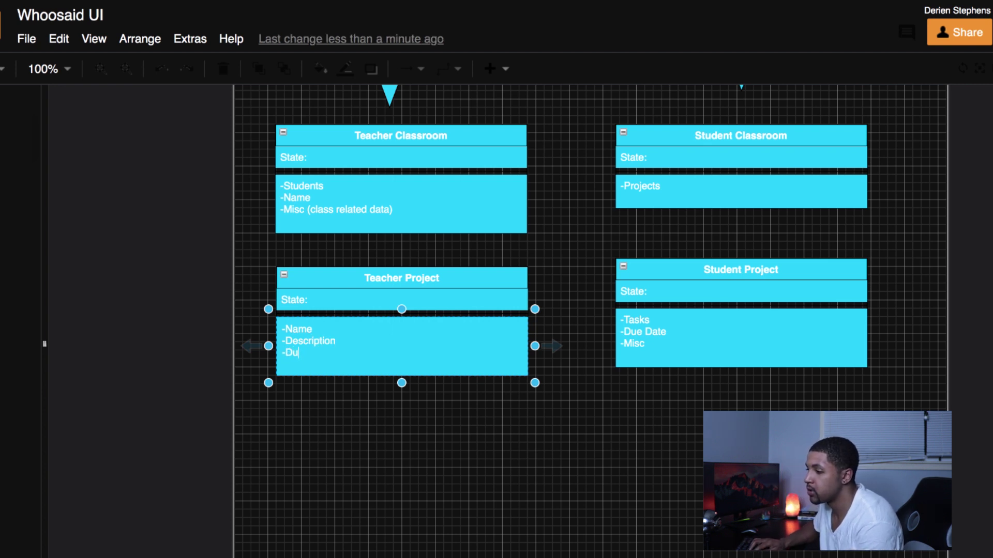
type("e Date")
key("Return")
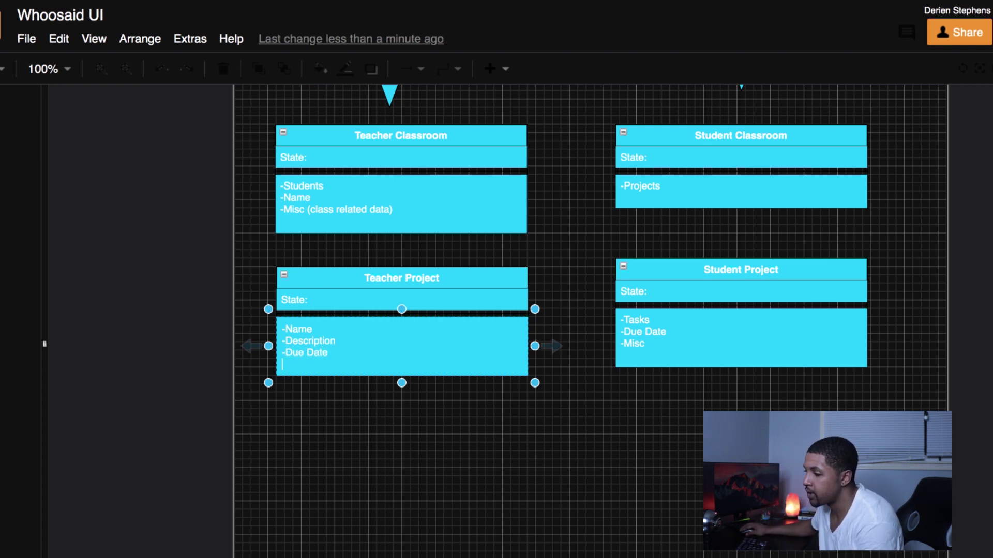
Step: Enlarge the field area to 300 x 100 and add -Tasks, -Groups and -Misc lines
left_click_drag(401, 384, 399, 411)
double_click(334, 353)
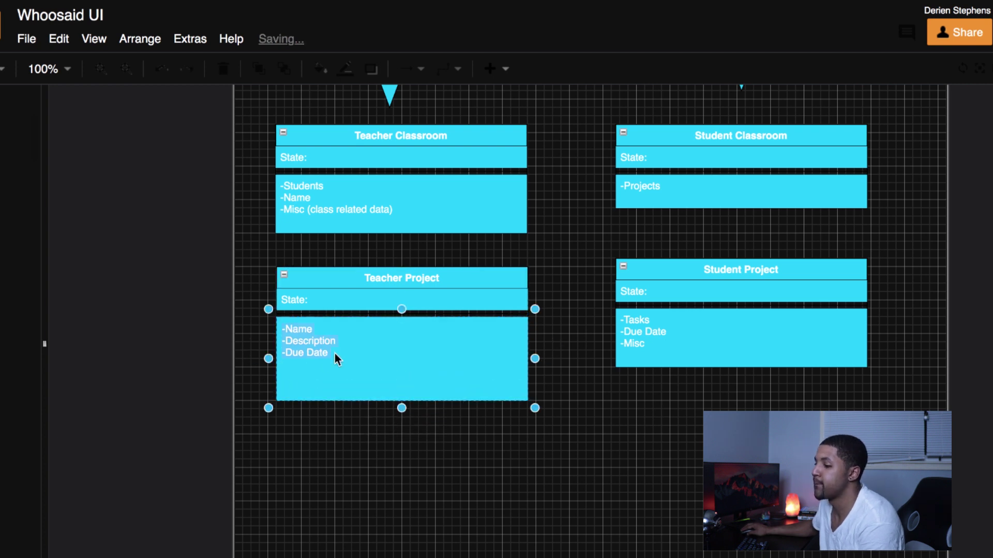
left_click(350, 355)
key("Return")
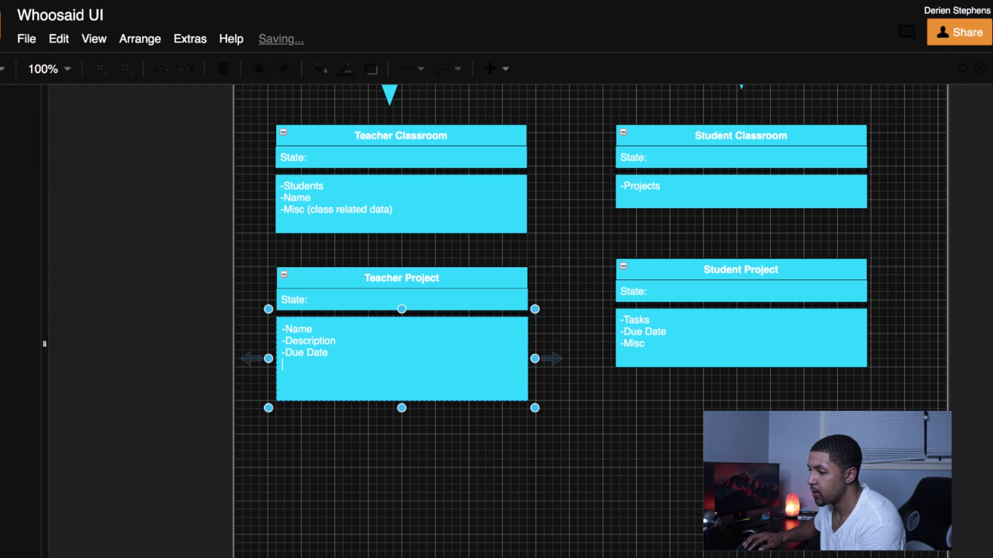
type("-Tasks")
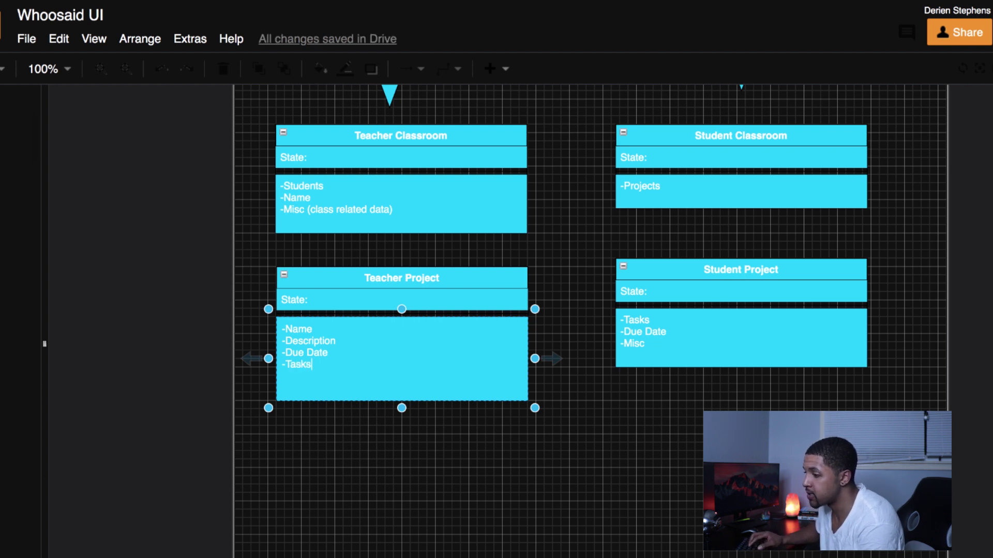
key("Return")
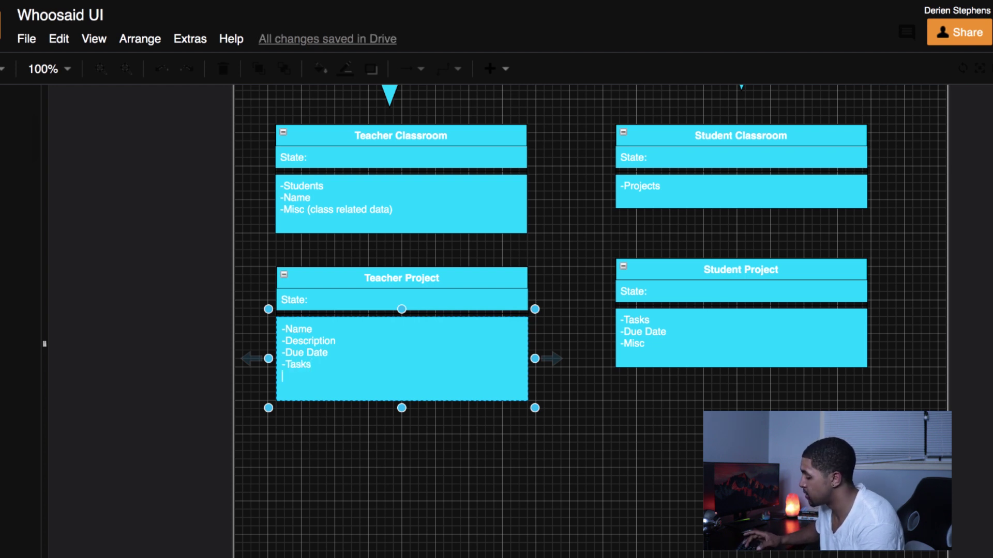
type("-G")
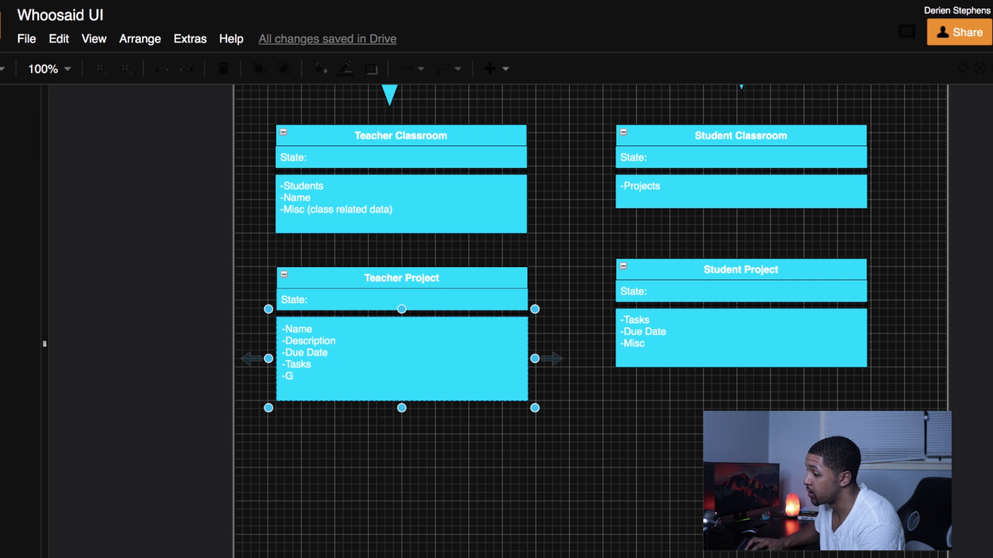
type("roups")
key("Return")
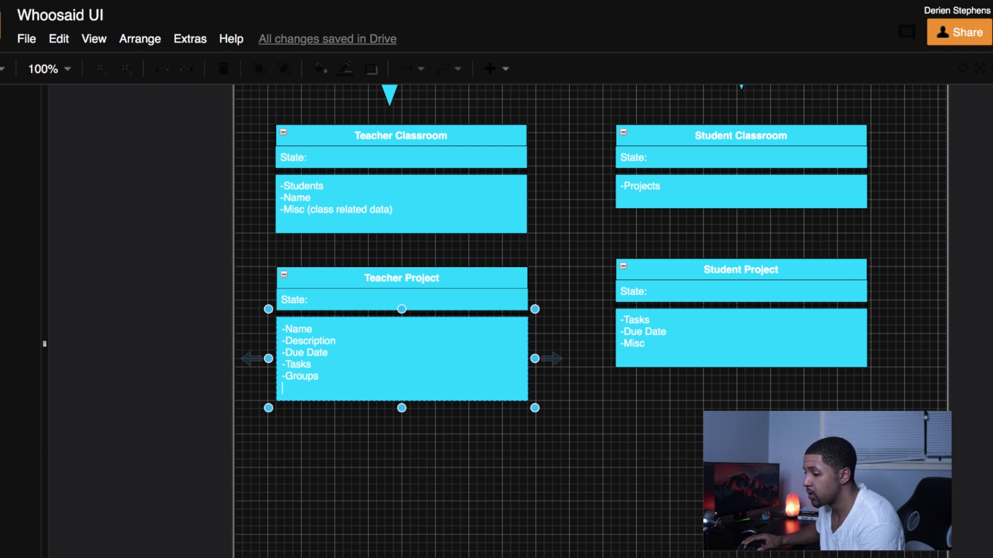
type("-Misc")
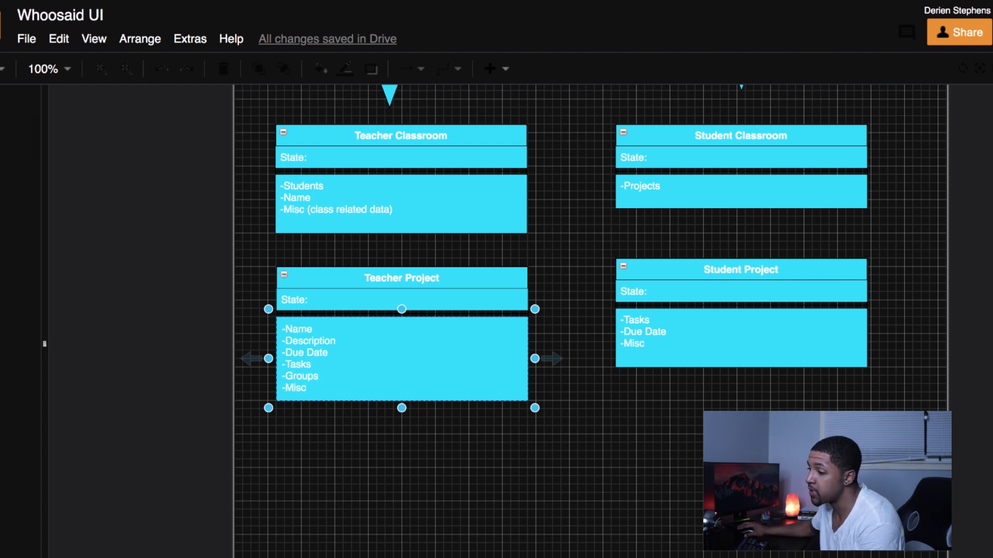